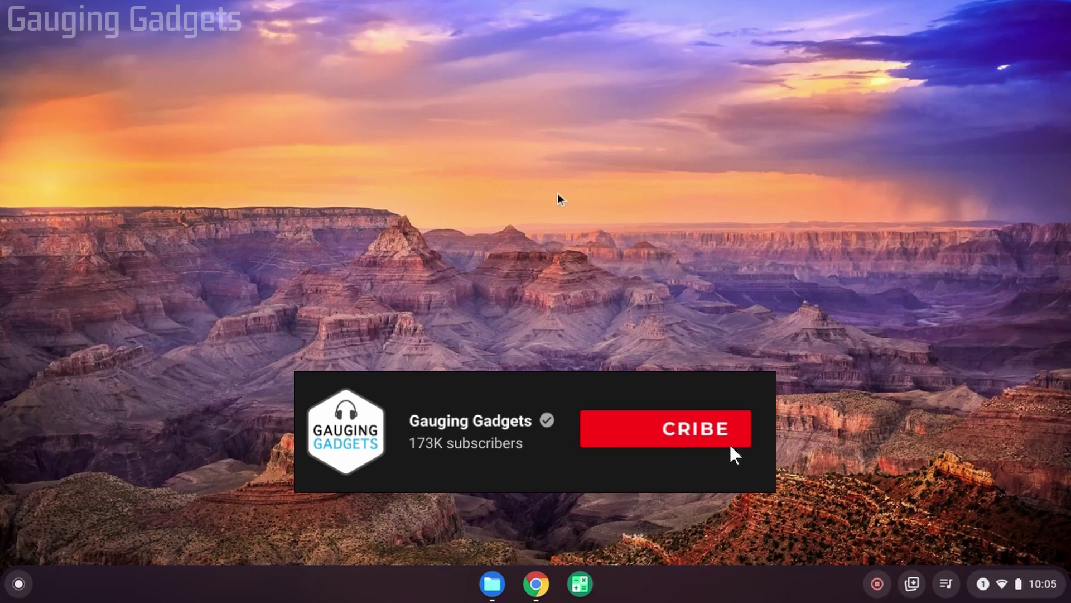
Step: Find the Linux development environment section in Settings by searching 'linux'
left_click(508, 291)
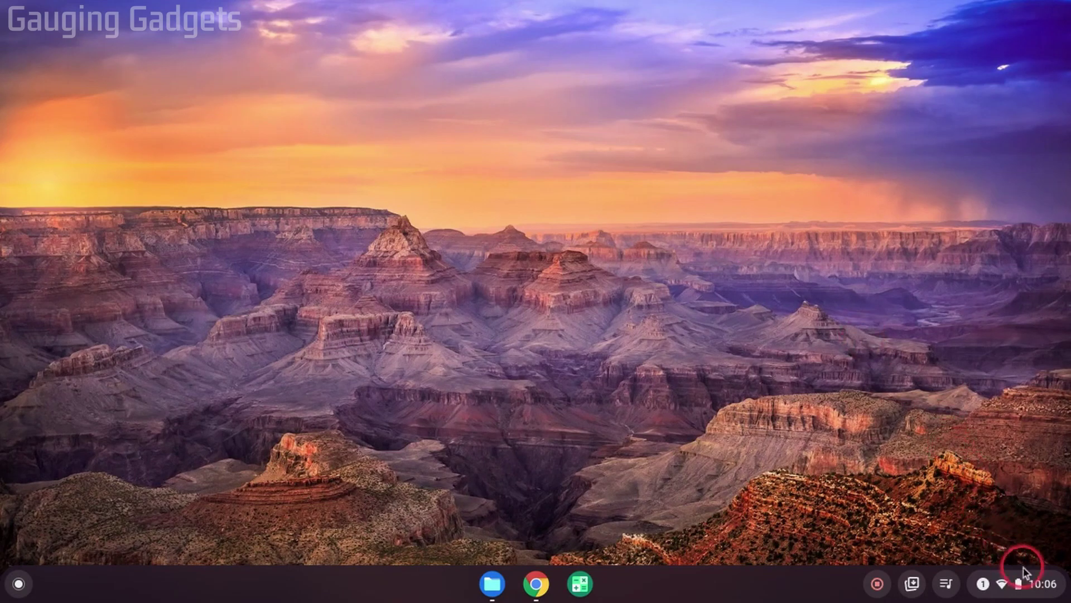
left_click(1035, 584)
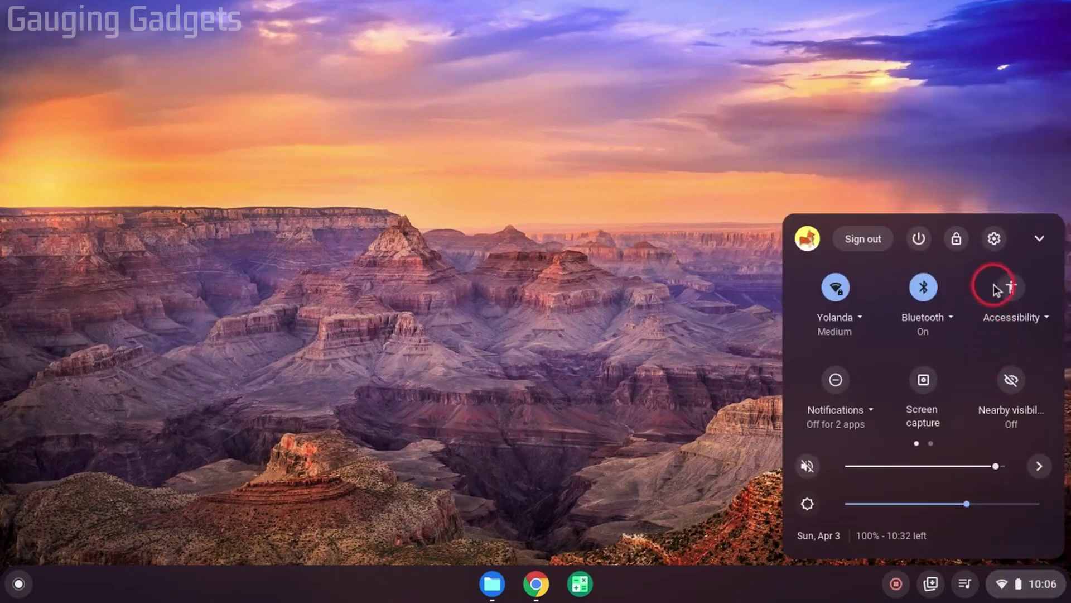
left_click(994, 239)
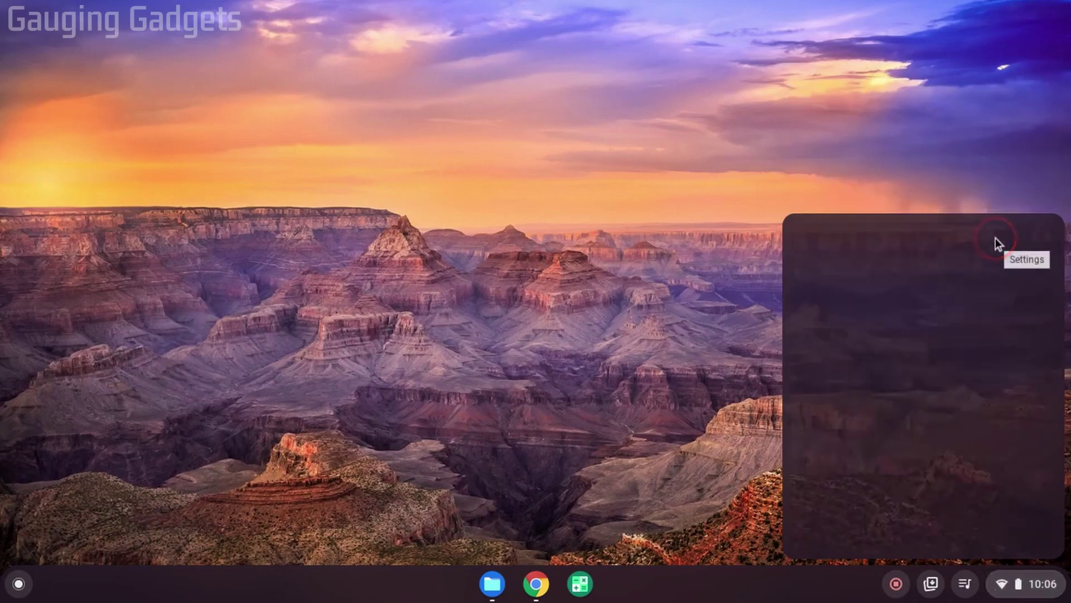
left_click(568, 61)
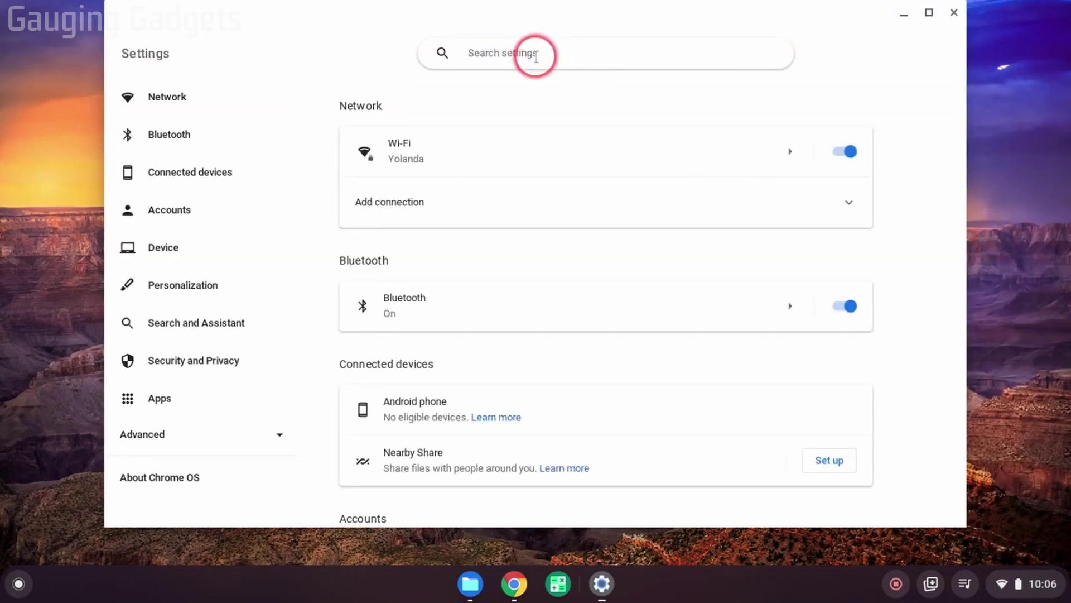
type("linux")
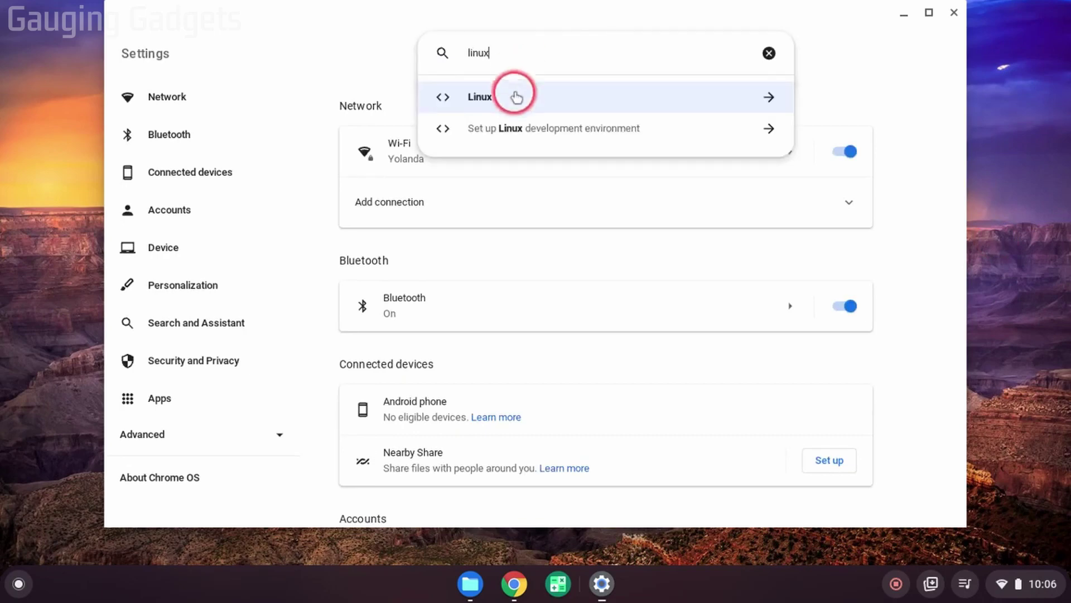
left_click(499, 108)
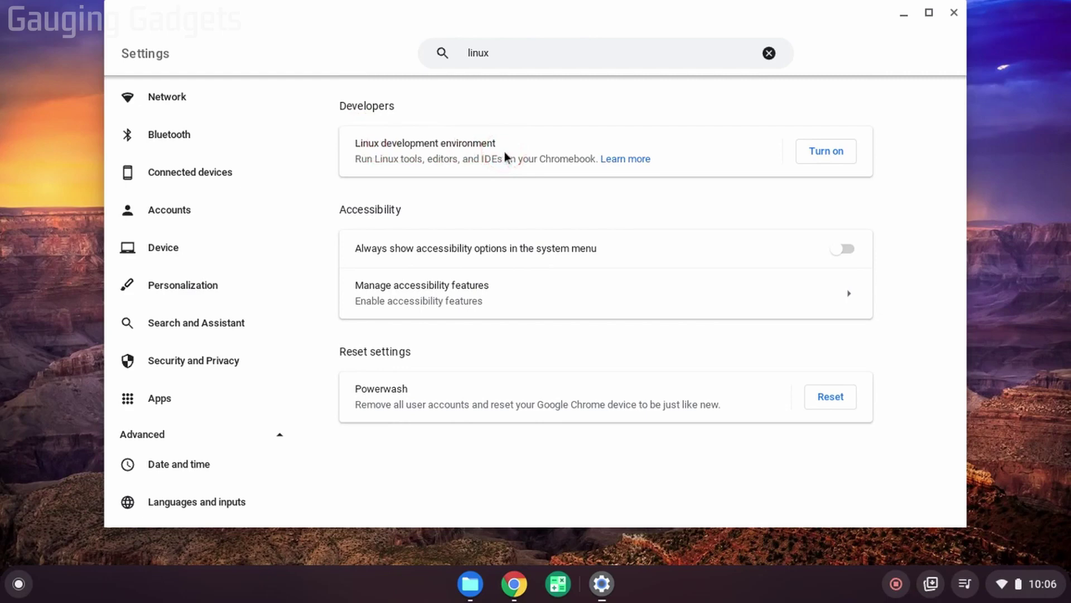
Step: Turn on the Linux development environment and start its installation
left_click(826, 152)
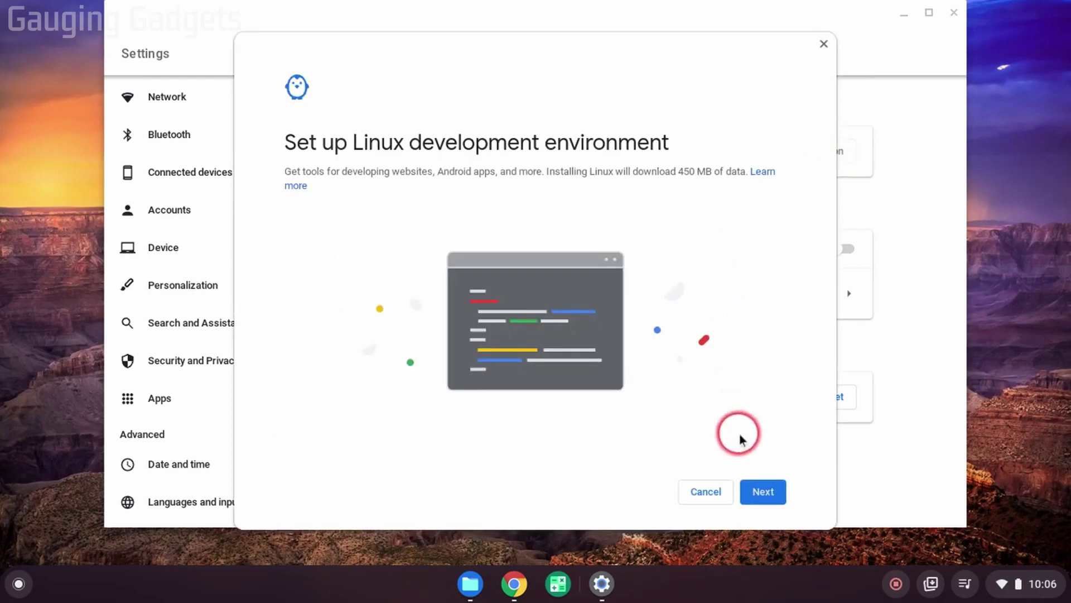
left_click(761, 491)
left_click(759, 491)
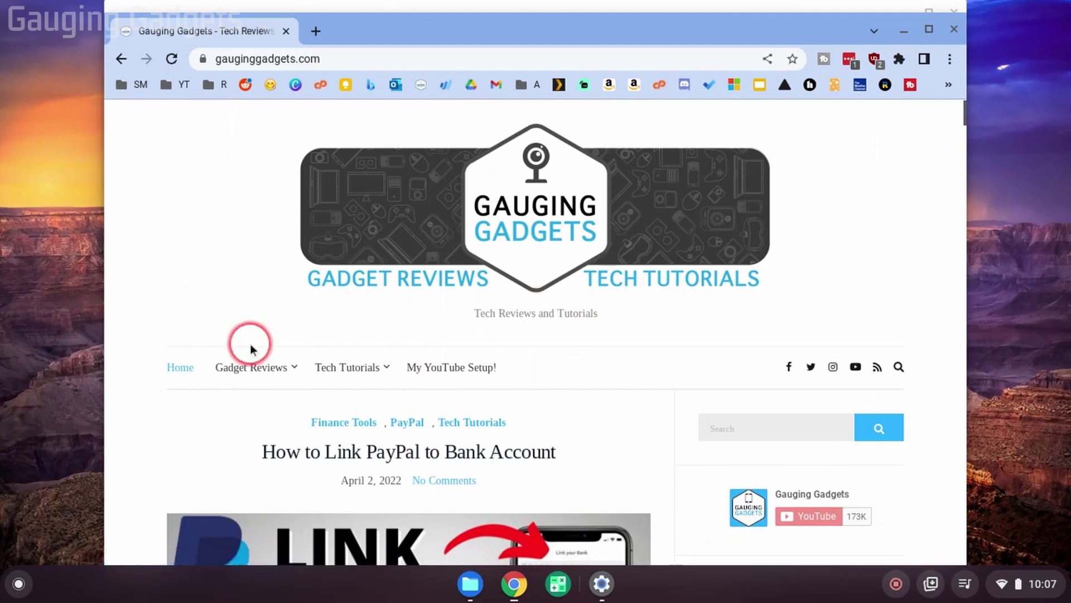
Step: Load steampowered.com and save the steam_latest.deb installer into Downloads
left_click(360, 62)
type("steampowered.com")
key("Return")
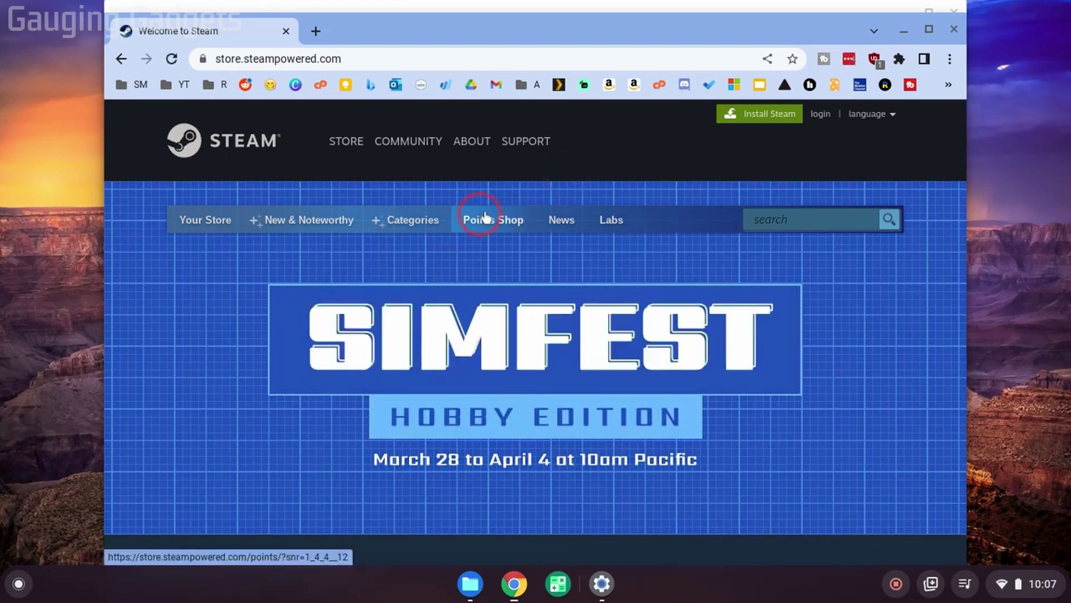
left_click(763, 118)
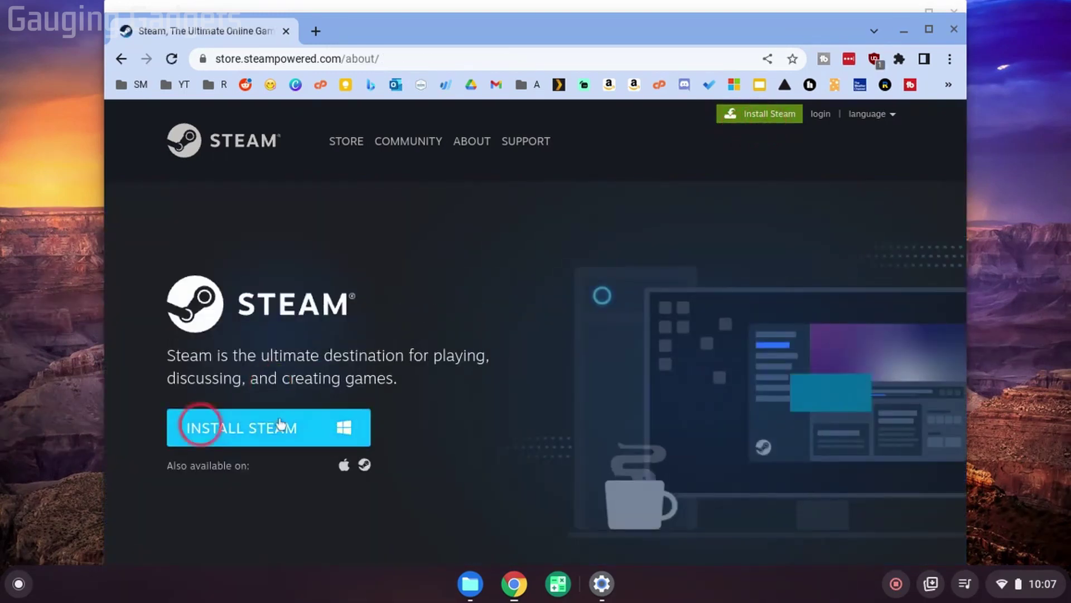
scroll(301, 414, "down", 2)
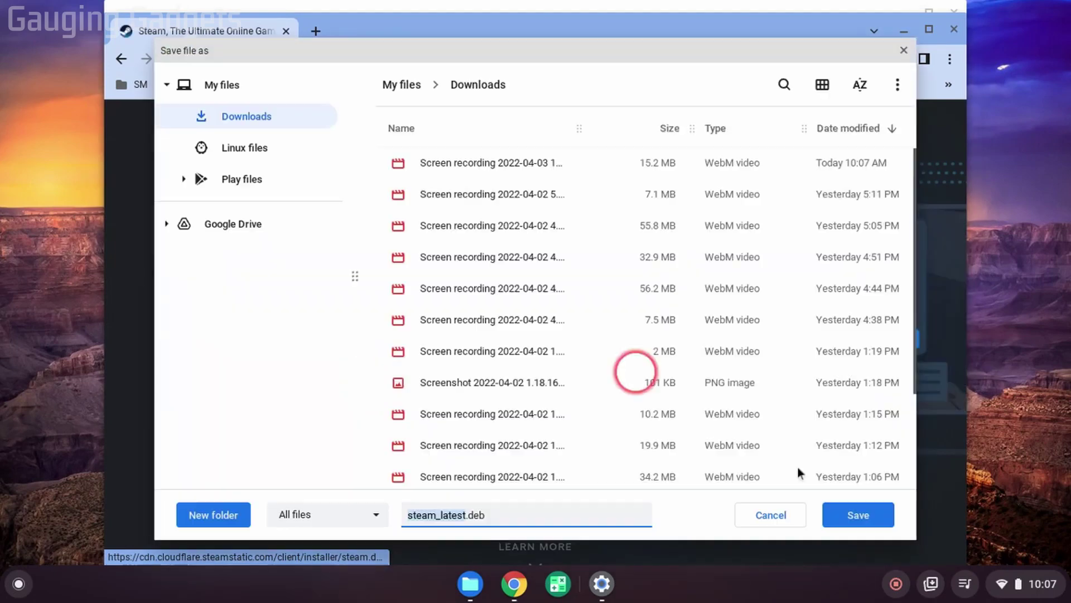
left_click(856, 514)
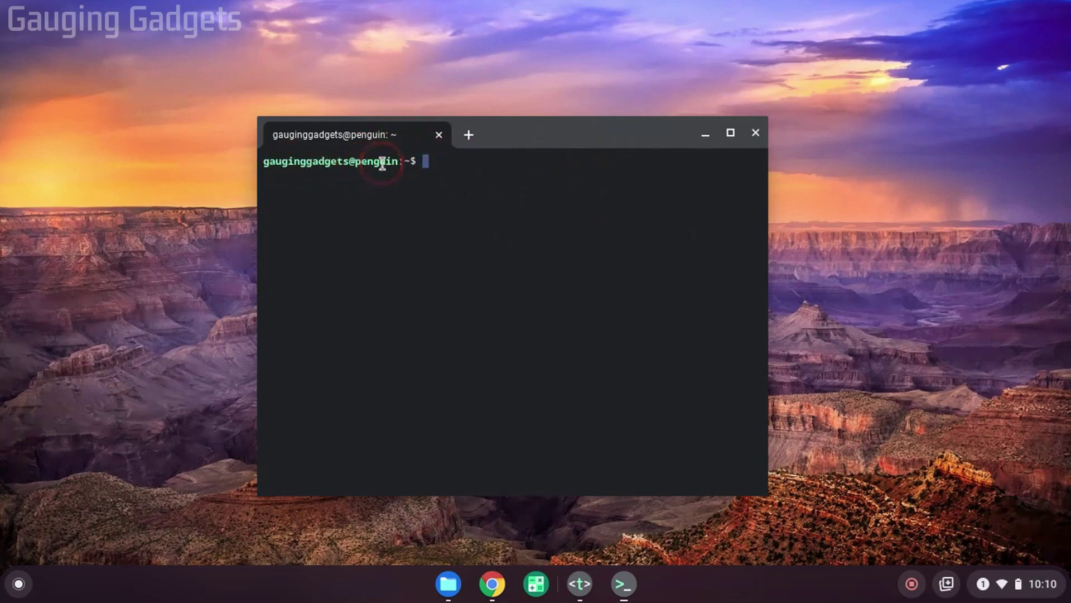
Step: Close the Linux terminal window
left_click(560, 151)
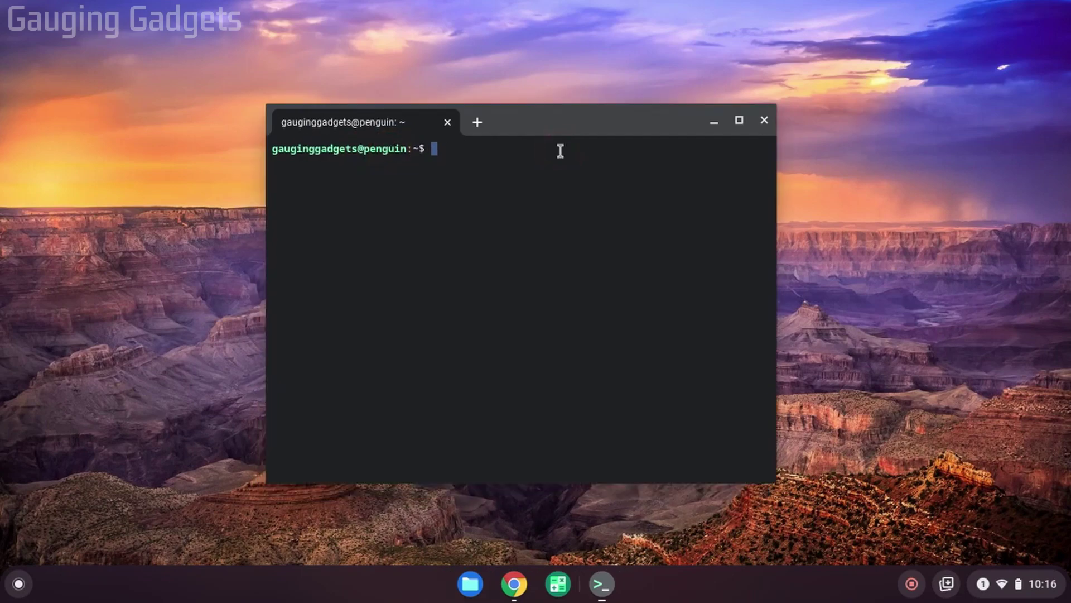
left_click(764, 121)
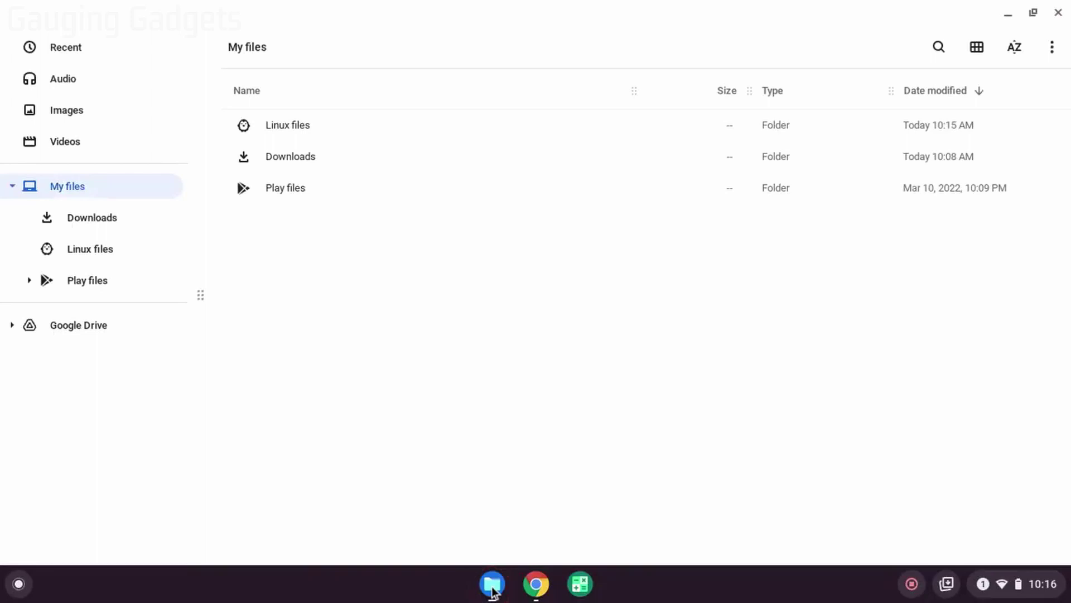
Step: Install steam_latest.deb from Downloads with Linux, then minimize the Files window
left_click(293, 158)
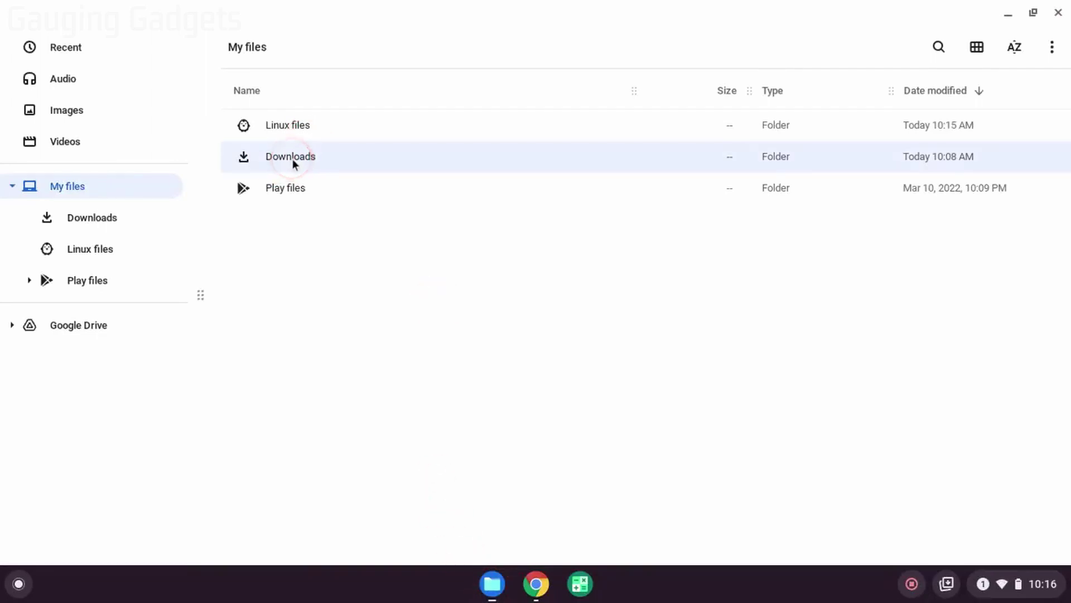
double_click(292, 158)
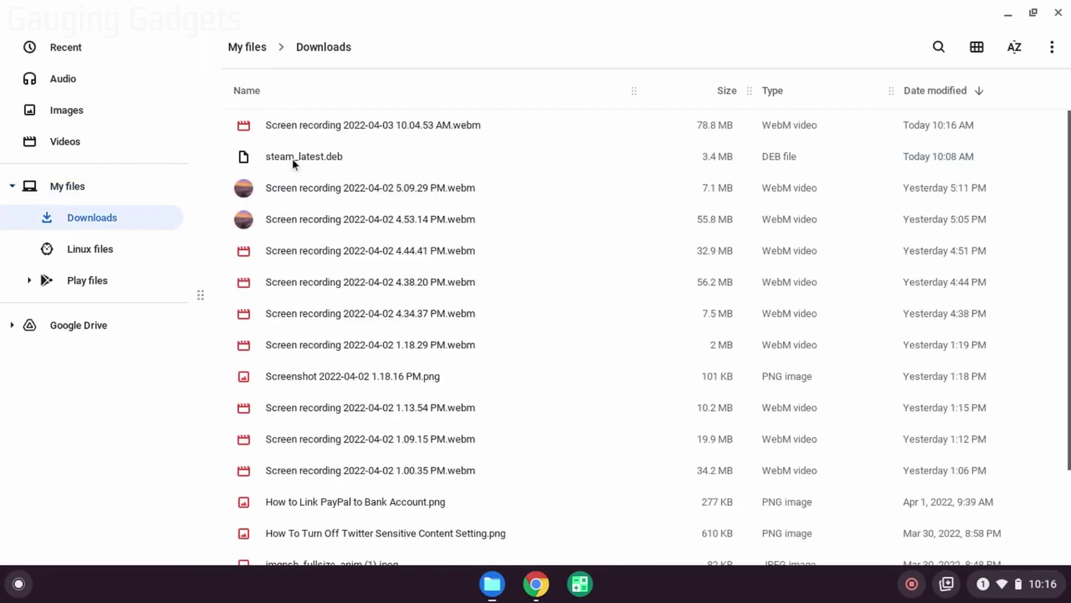
left_click(323, 160)
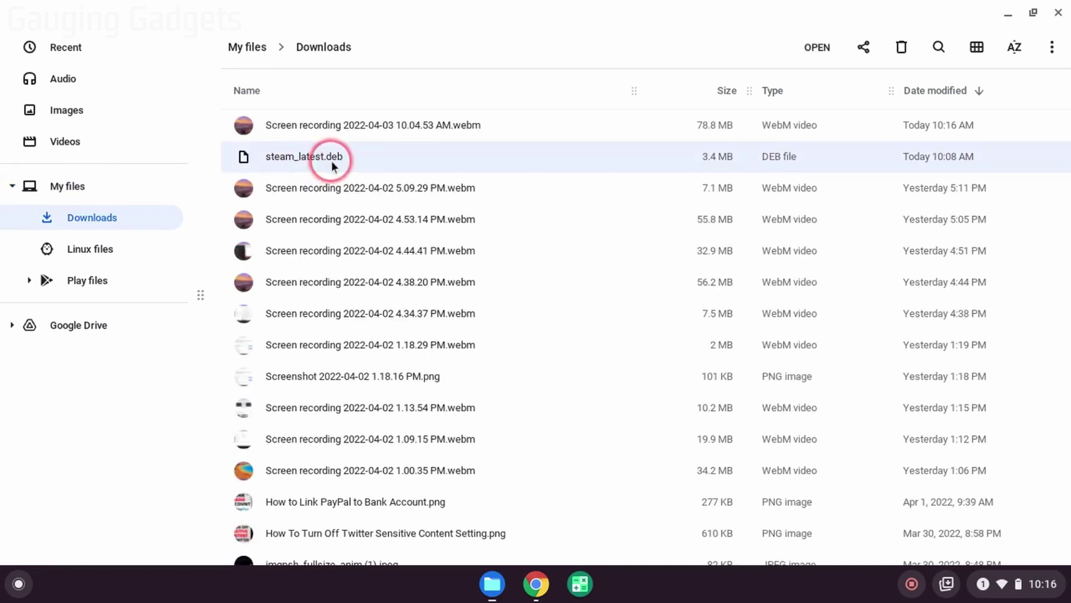
right_click(295, 159)
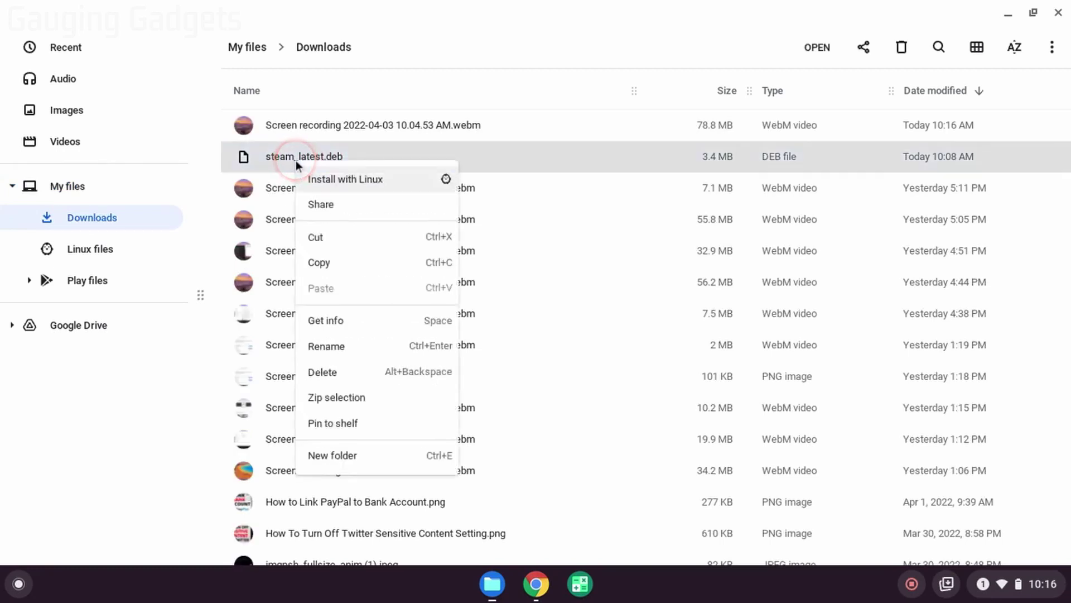
left_click(356, 180)
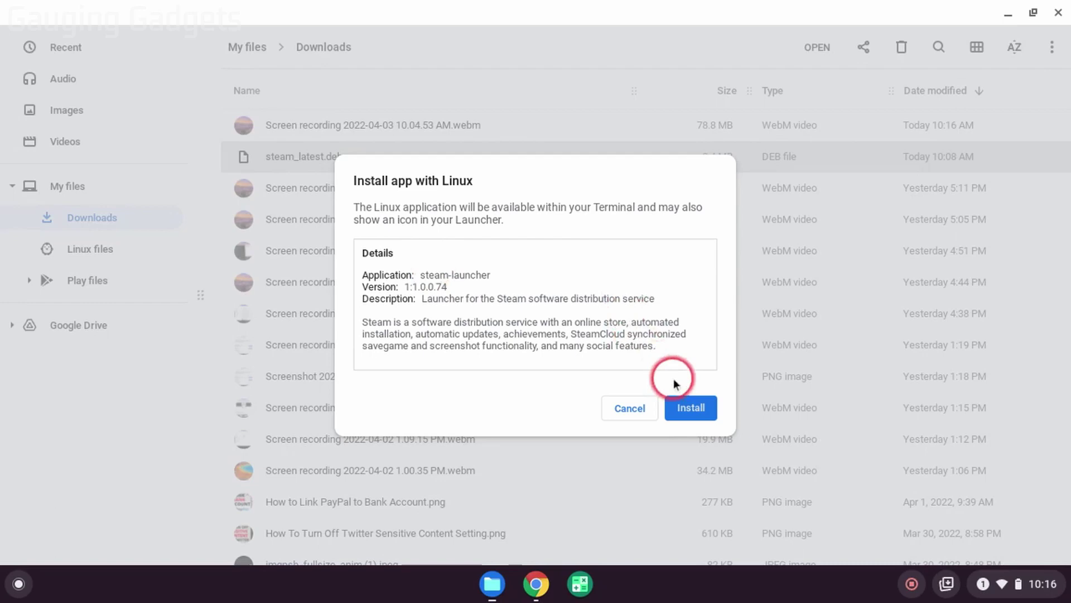
left_click(691, 408)
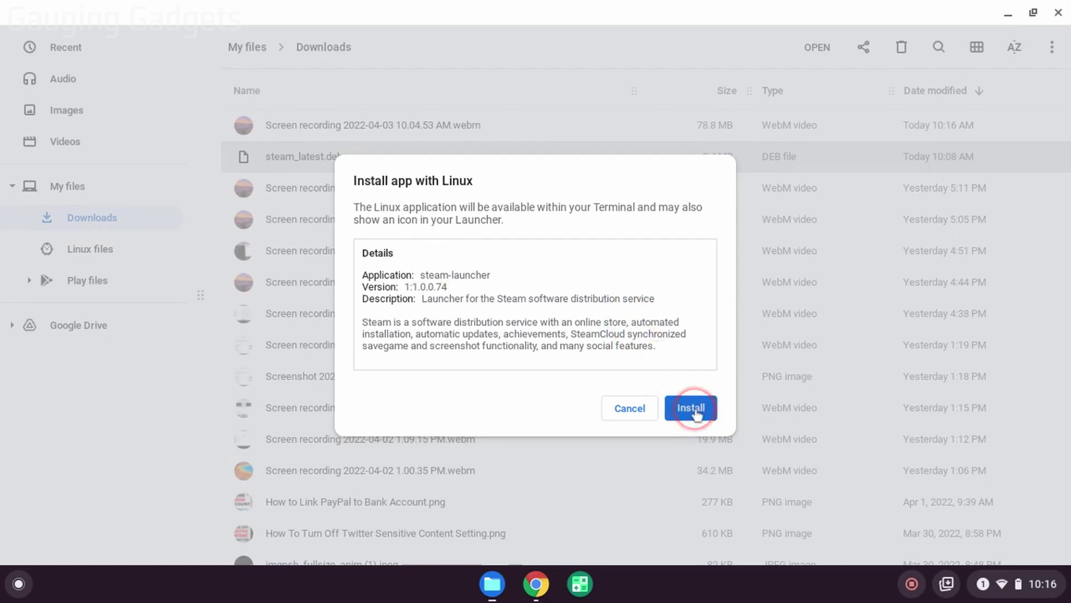
left_click(1008, 12)
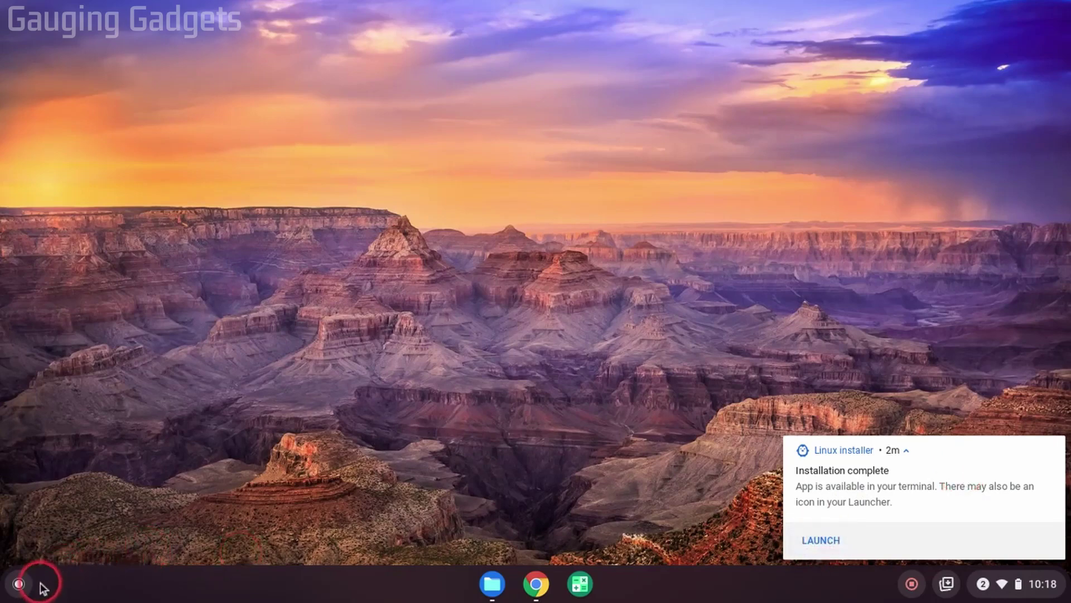
Step: Launch Steam and dismiss its missing 32-bit libc.so.6 library warning
left_click(19, 584)
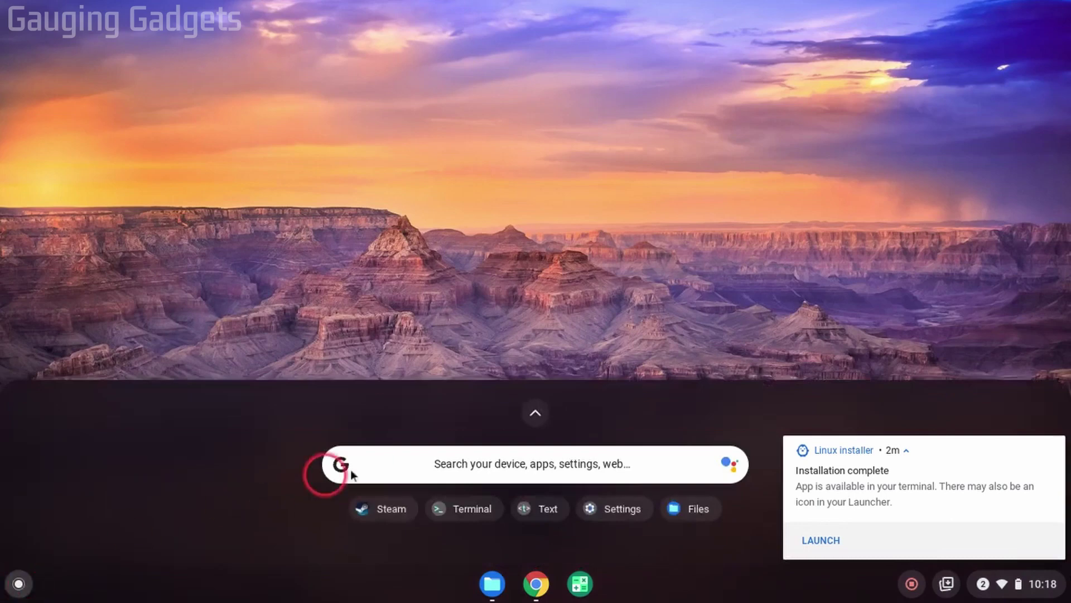
left_click(375, 510)
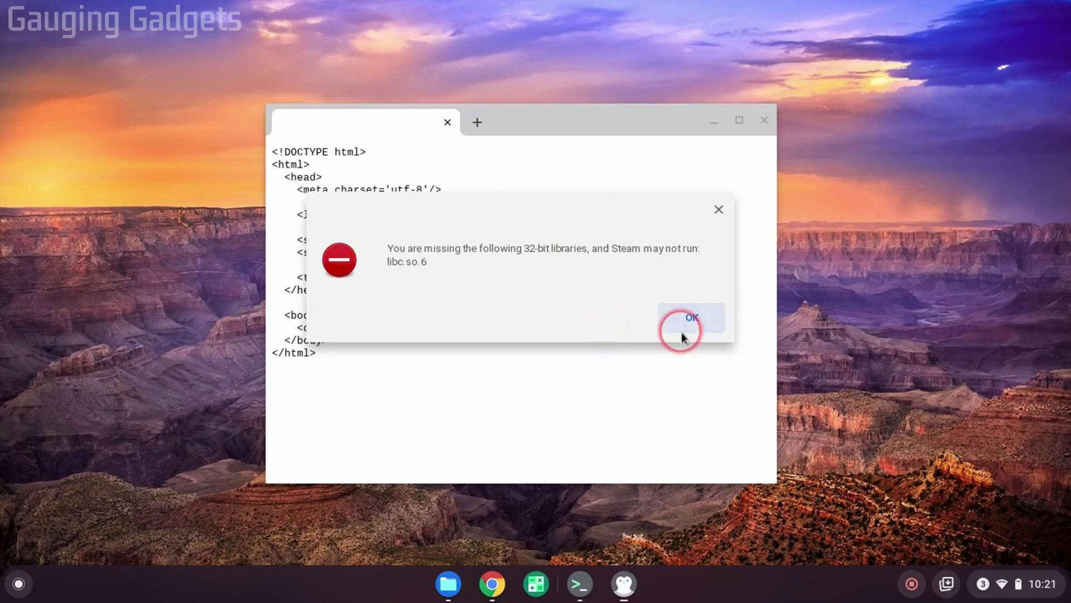
left_click(691, 316)
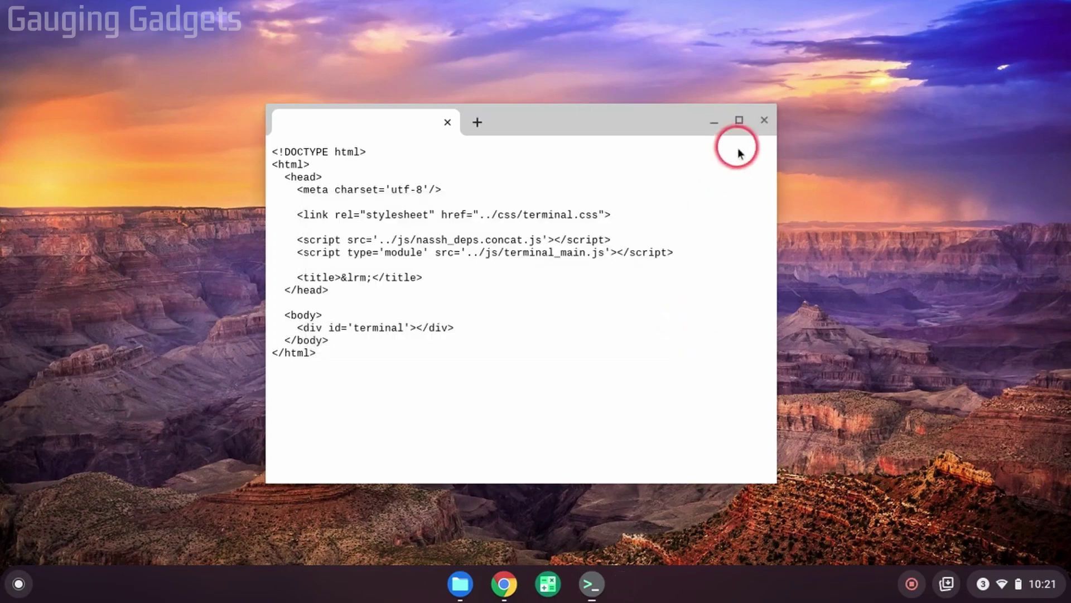
left_click(763, 123)
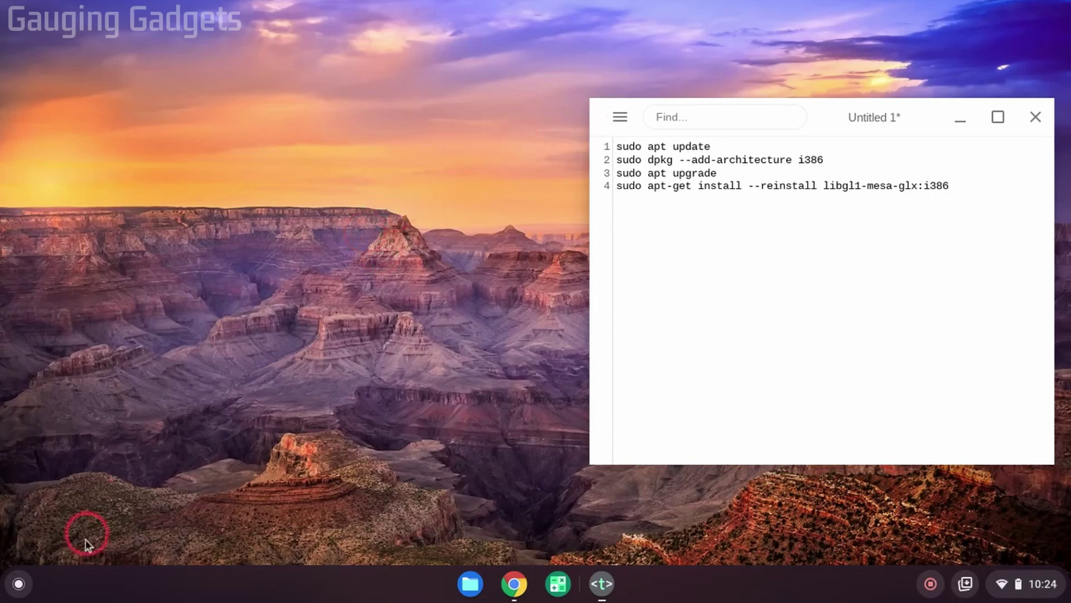
Step: Open a new Linux Terminal window from the app launcher
left_click(19, 585)
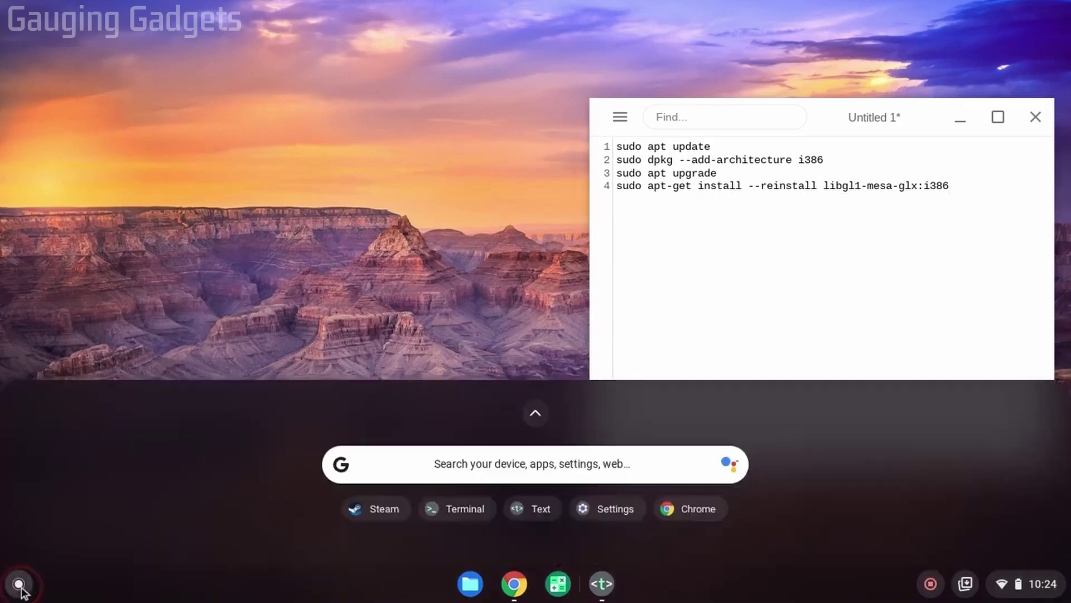
left_click(473, 508)
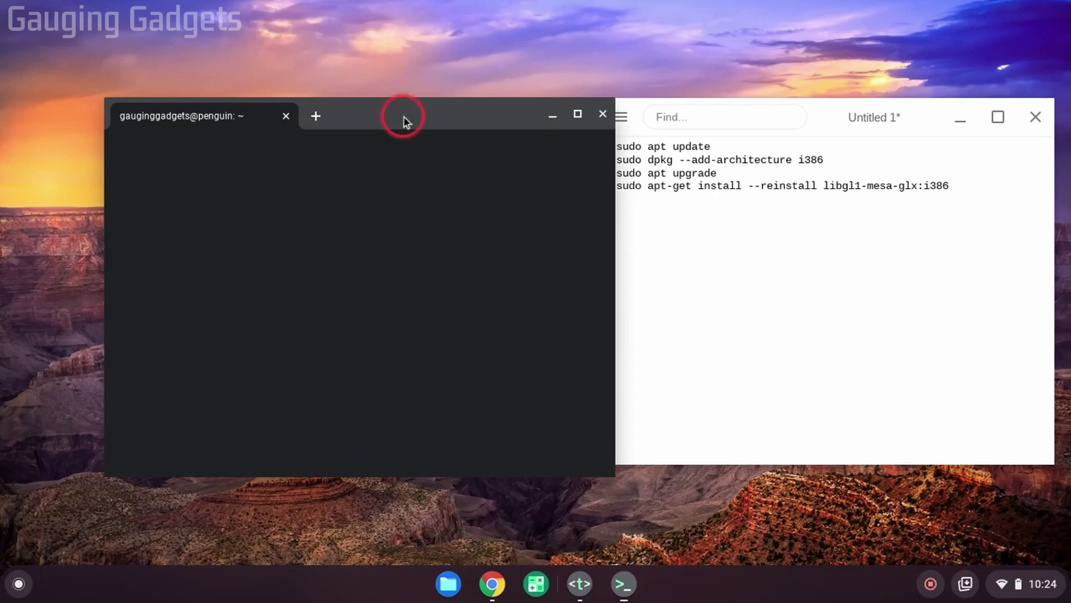
Step: Place Terminal beside the editor and run sudo apt update from line 1
left_click_drag(402, 117, 380, 108)
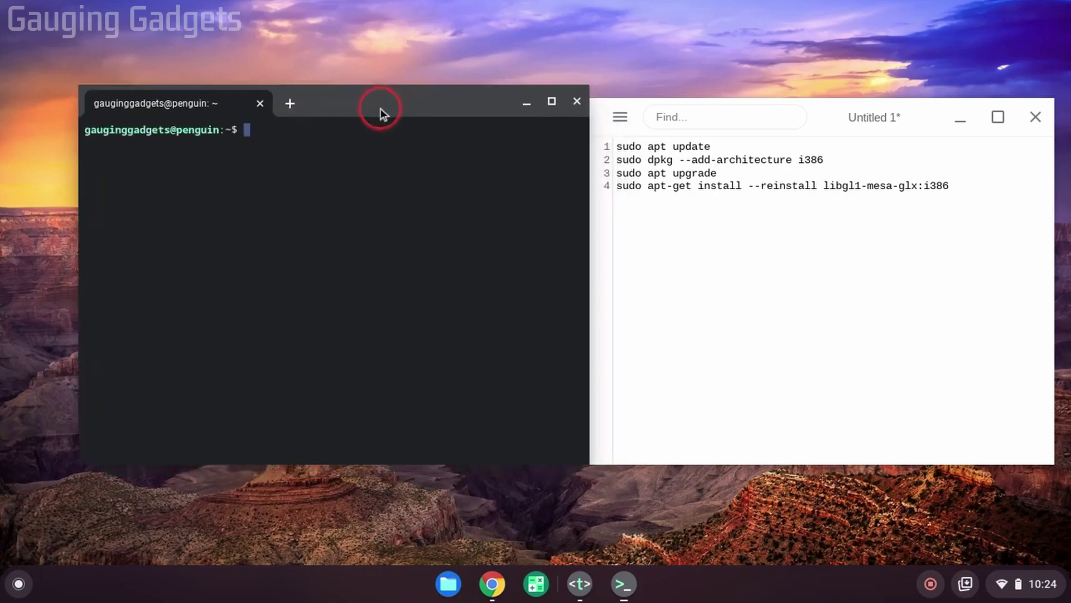
left_click(619, 146)
left_click(620, 147)
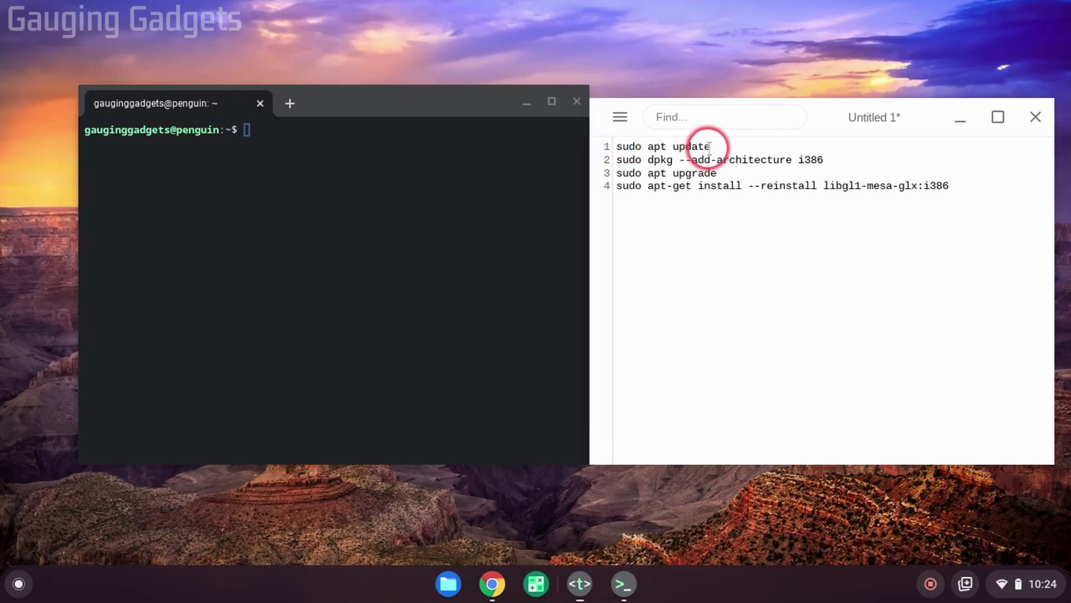
left_click_drag(724, 152, 616, 146)
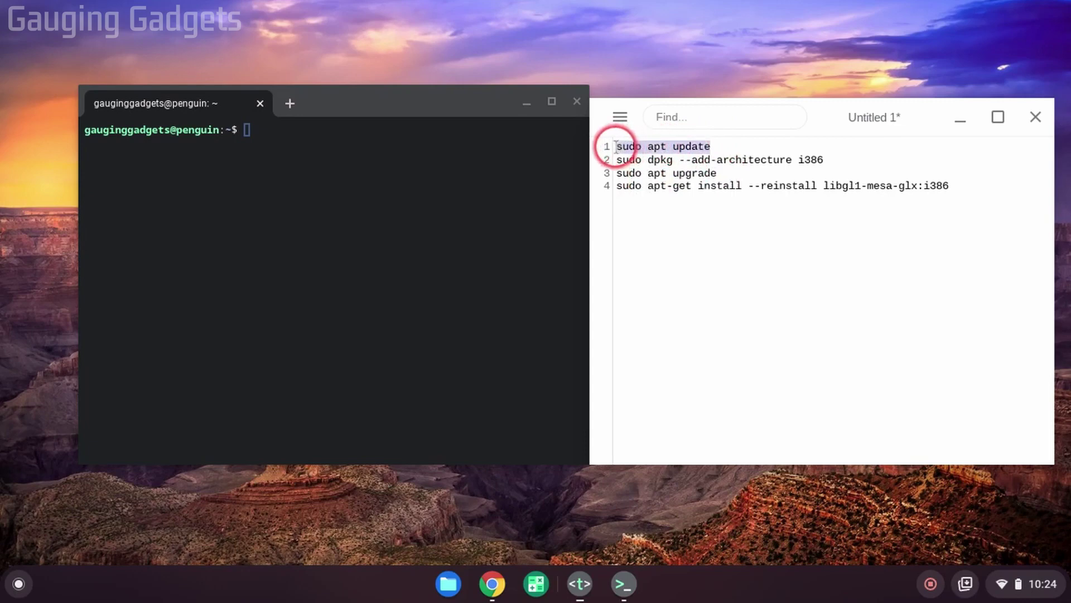
left_click(328, 177)
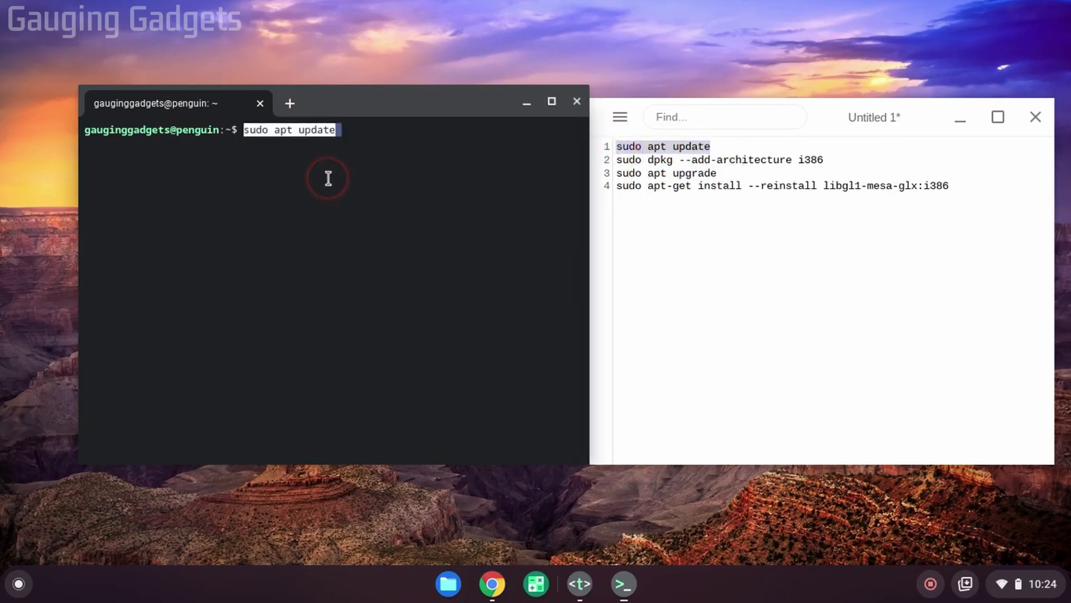
key("Return")
Step: Paste and run the i386 add-architecture command and sudo apt upgrade
left_click_drag(825, 160, 617, 163)
right_click(320, 358)
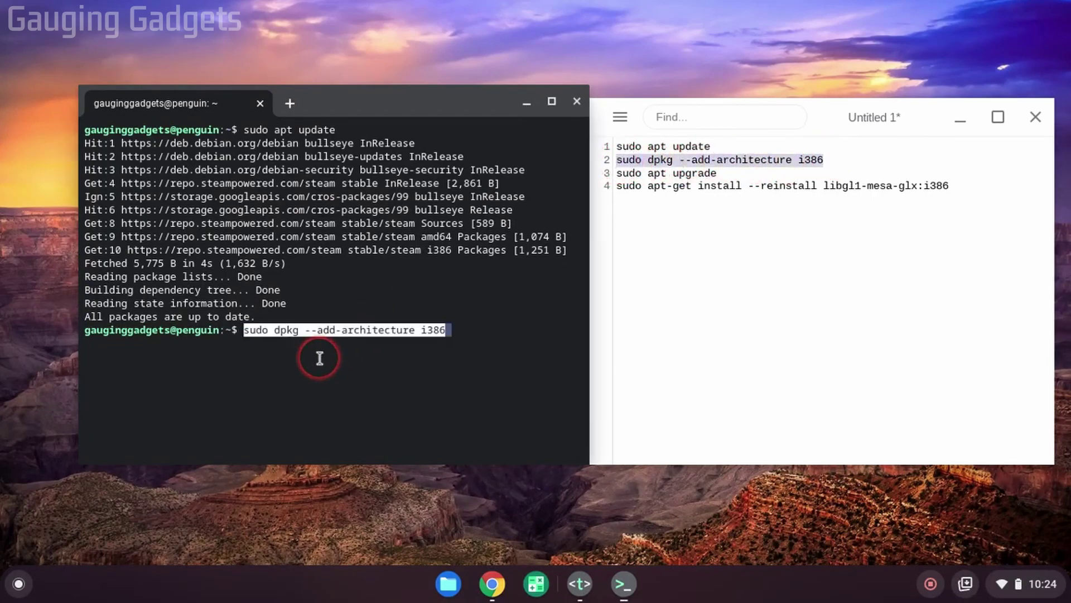
key("Return")
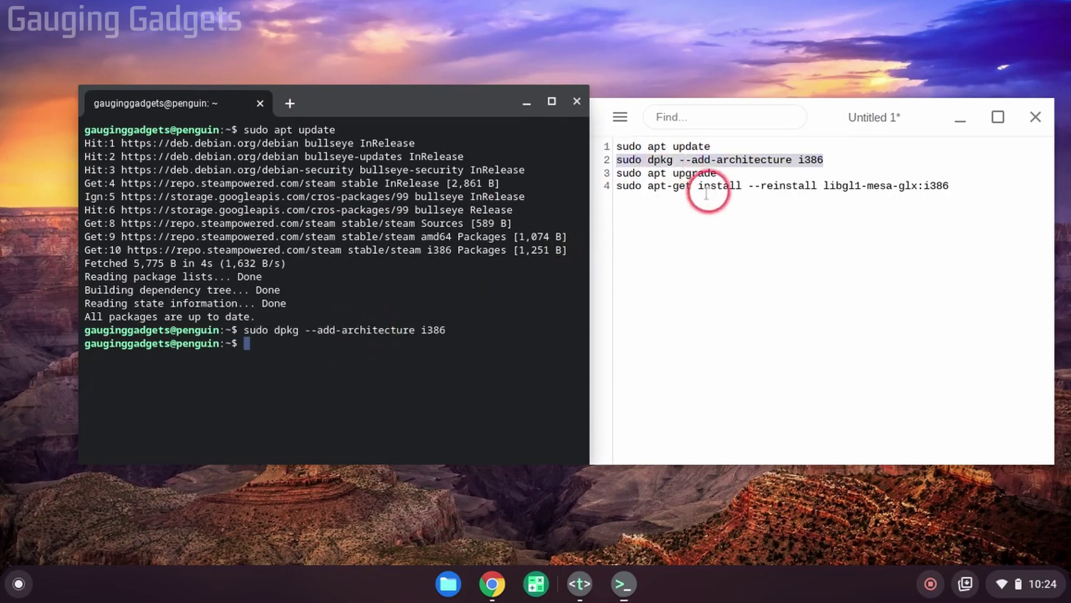
left_click_drag(728, 177, 615, 173)
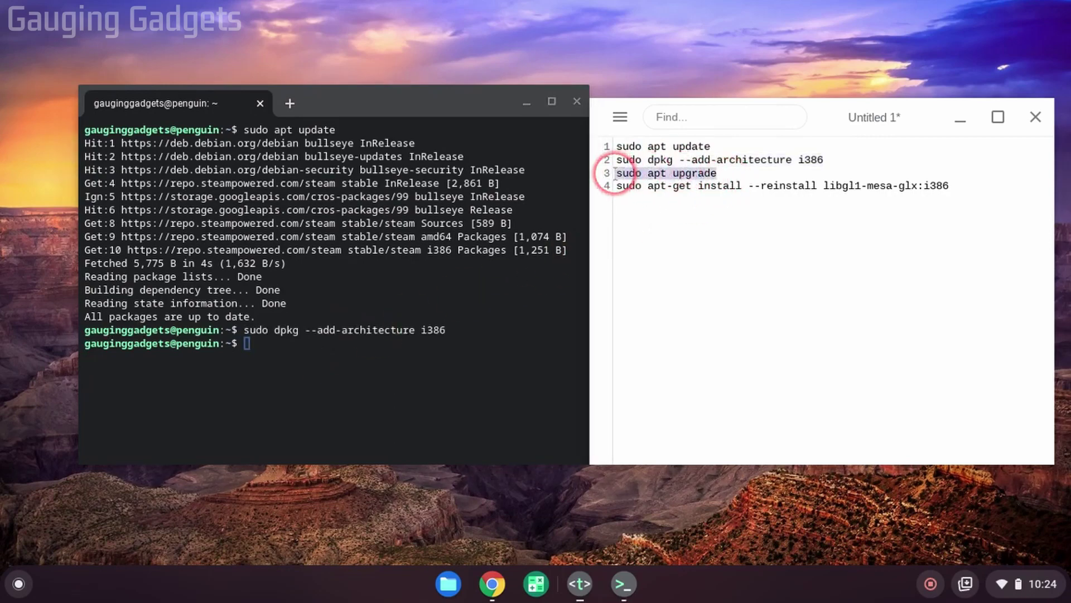
right_click(365, 370)
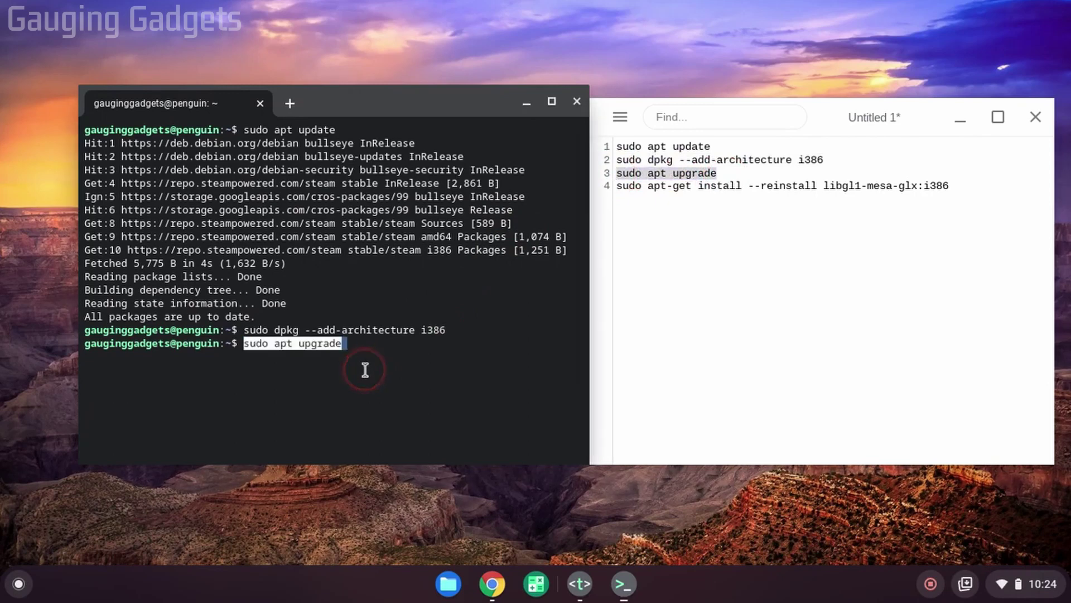
key("Return")
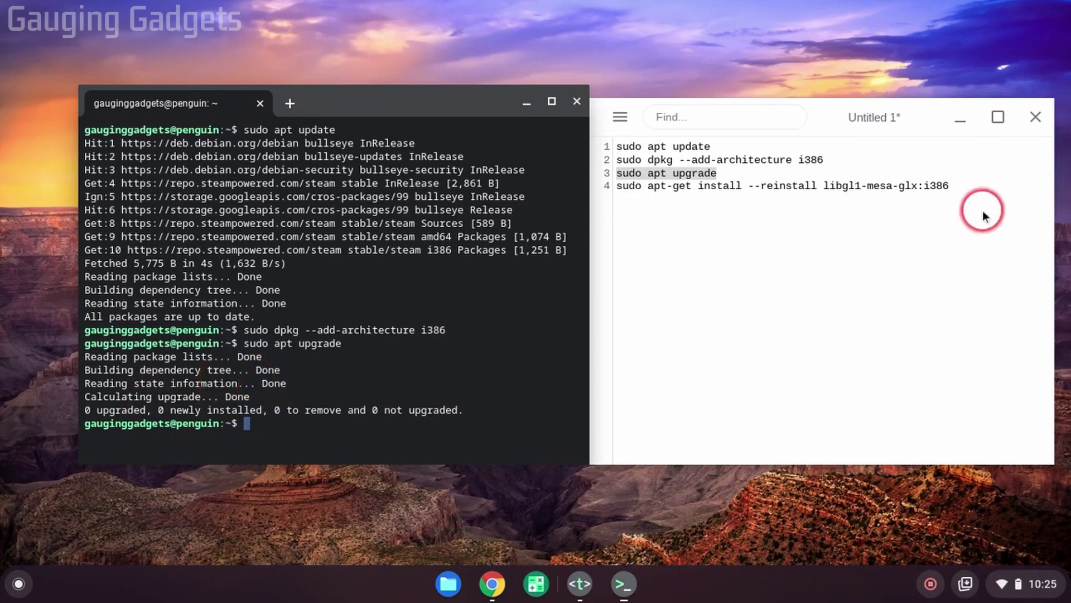
left_click_drag(962, 192, 613, 187)
key("ctrl+c")
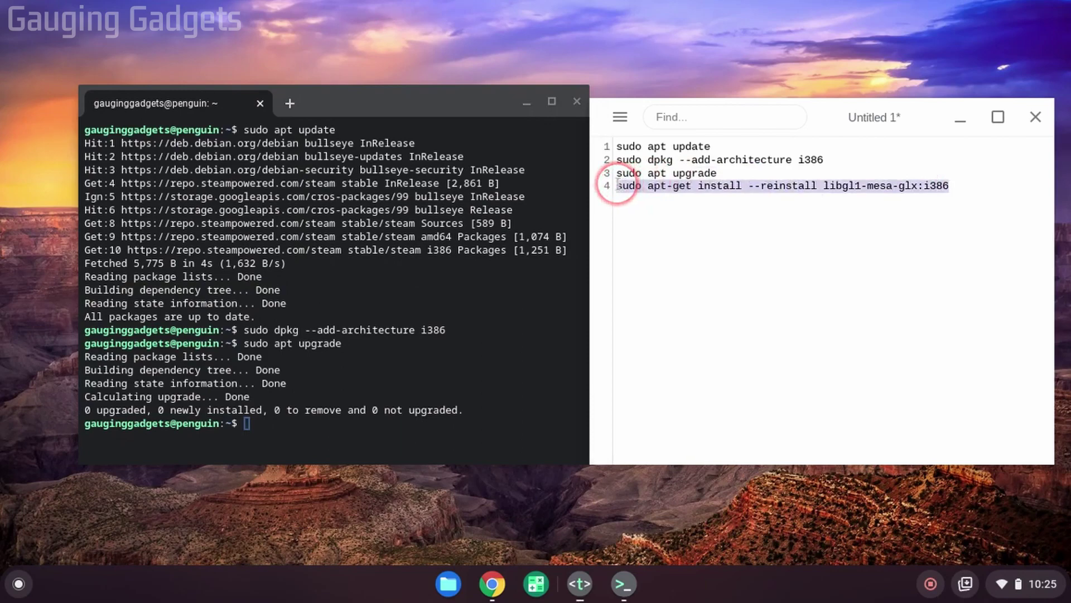
Step: Run the libgl1-mesa-glx:i386 reinstall, confirm with y, and close the terminal
left_click(332, 423)
key("ctrl+shift+v")
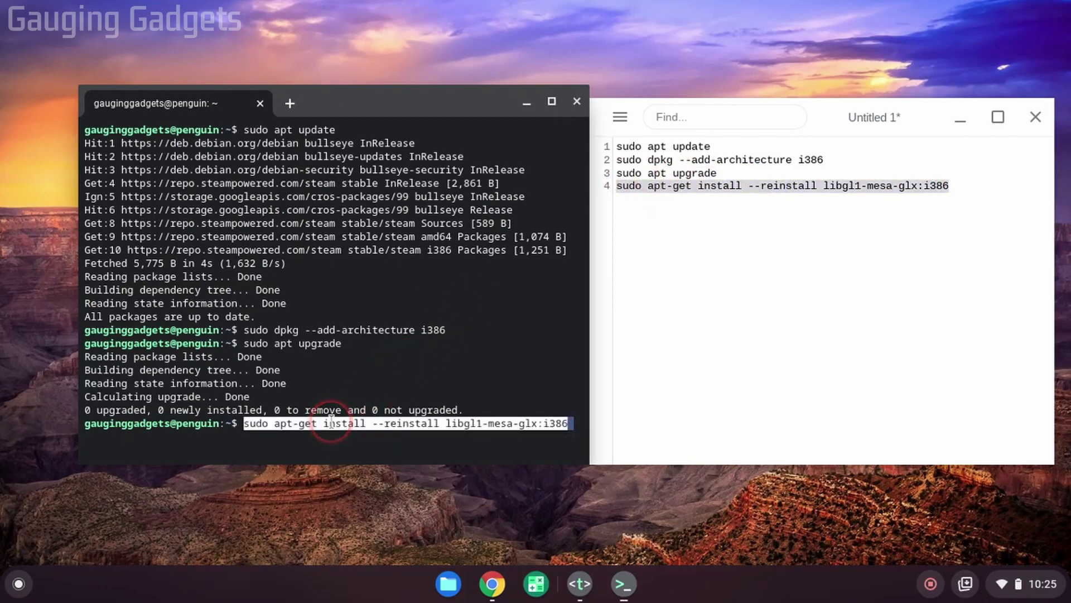
key("Return")
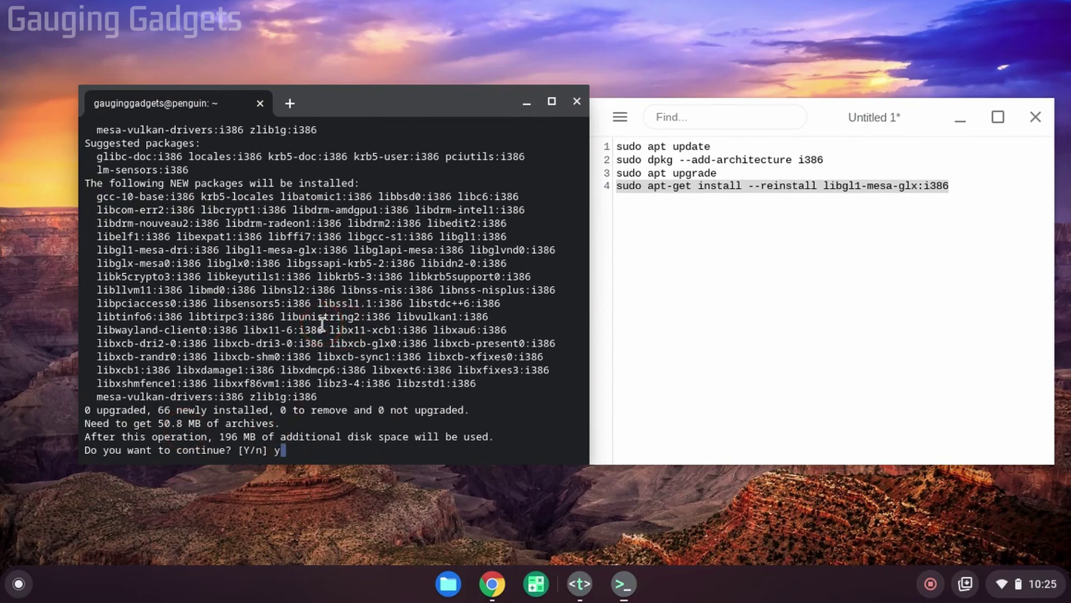
type("y")
key("Return")
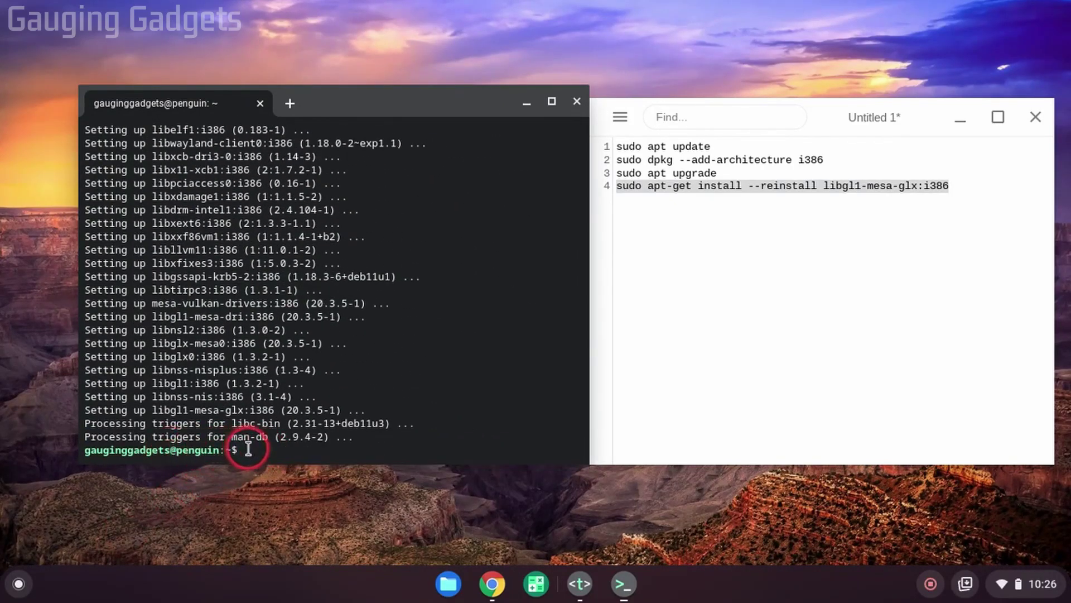
left_click(578, 103)
Step: Leave the terminal and launch Steam from the Launcher so its update starts
left_click(468, 191)
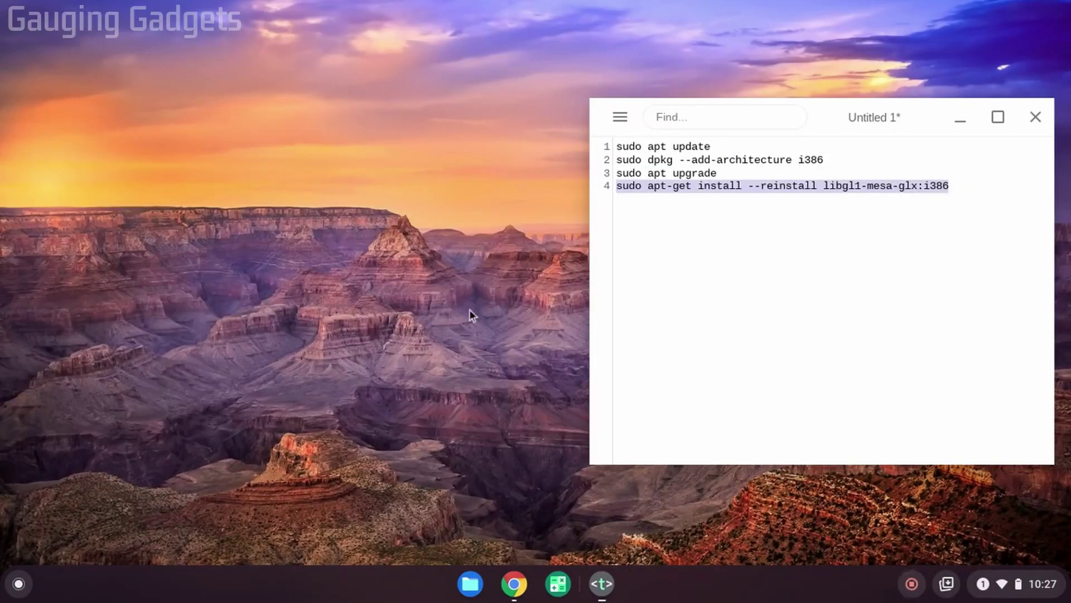
left_click(18, 584)
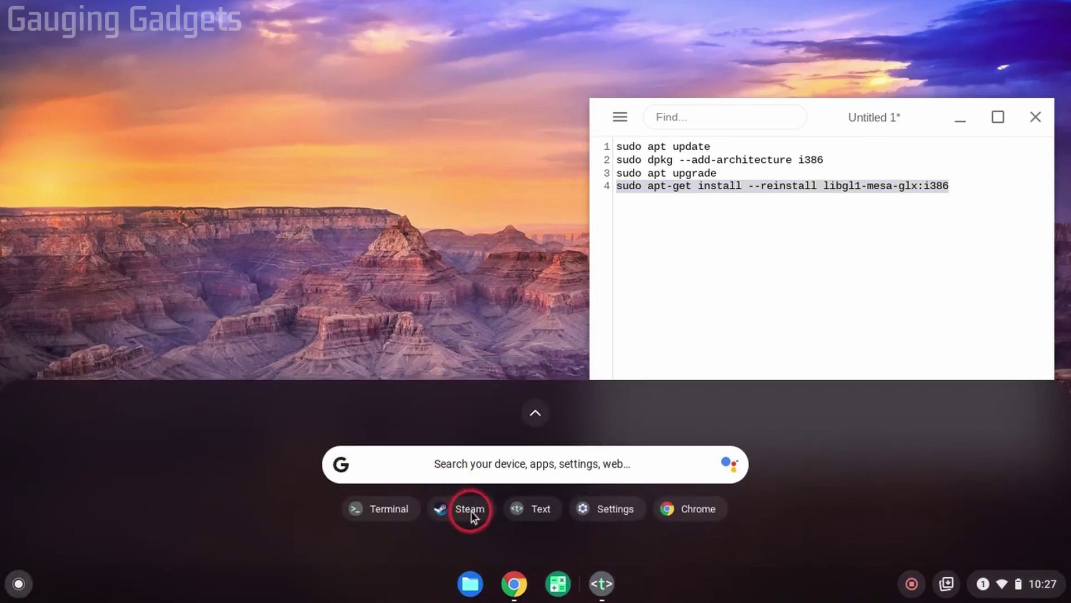
left_click(470, 509)
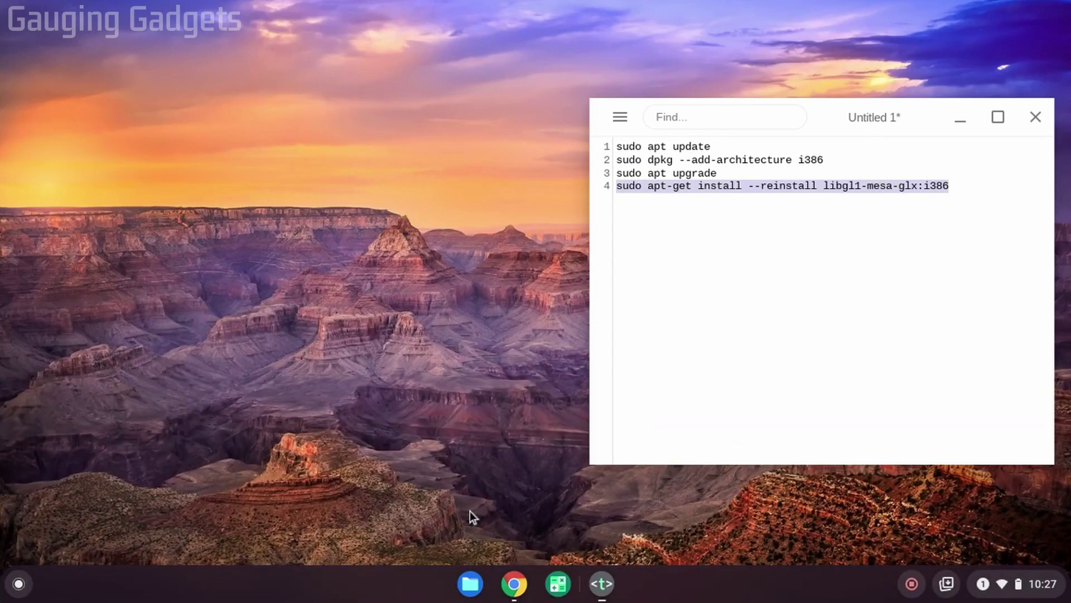
left_click(88, 535)
left_click(391, 496)
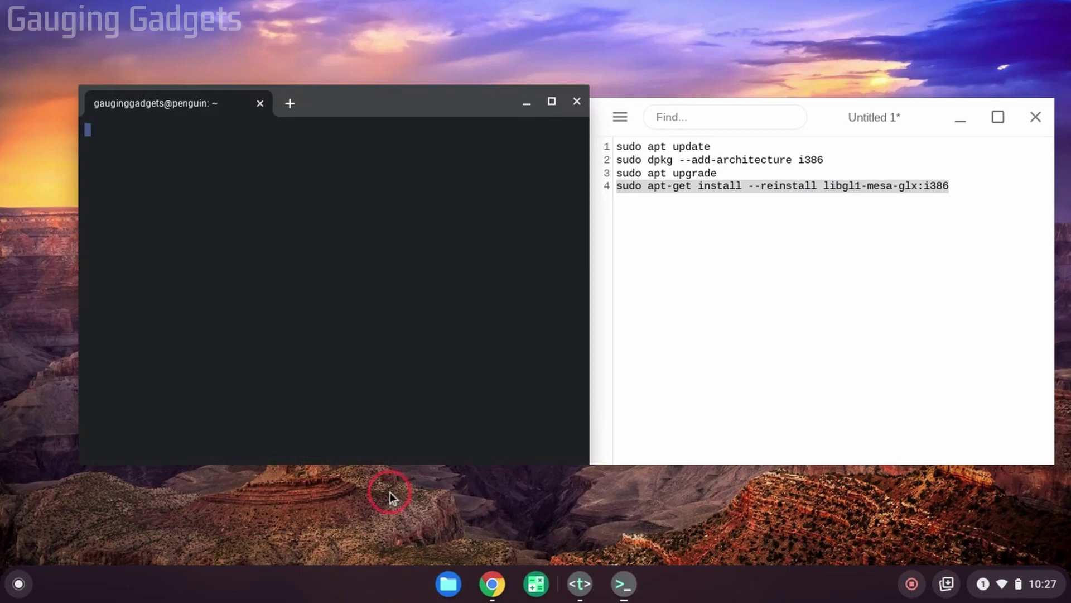
left_click(425, 386)
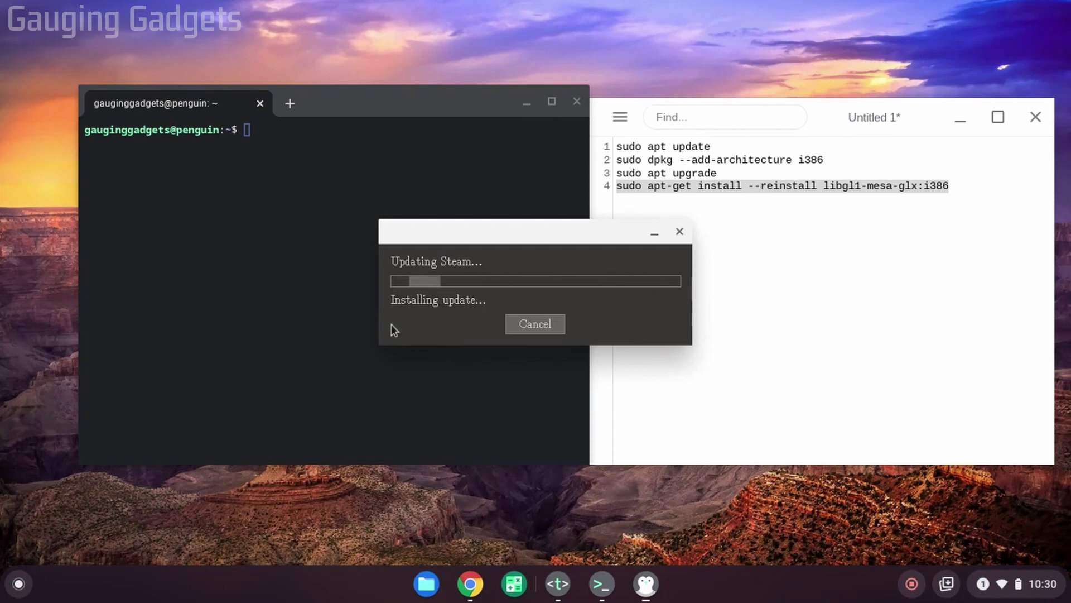
left_click(377, 315)
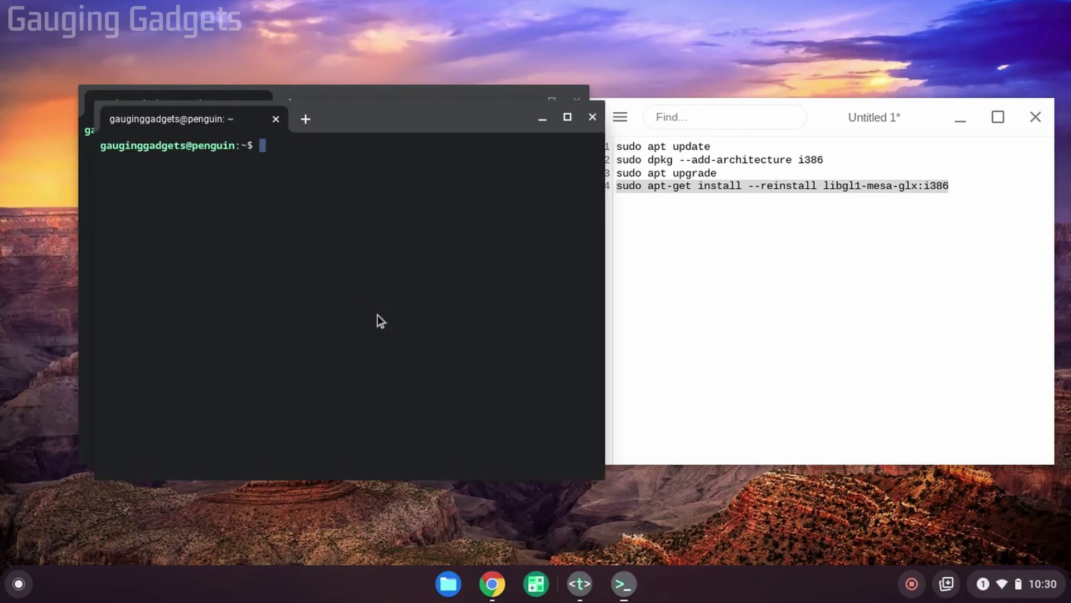
Step: Let Steam finish unpacking its update until the create-account / log-in window appears
left_click(377, 316)
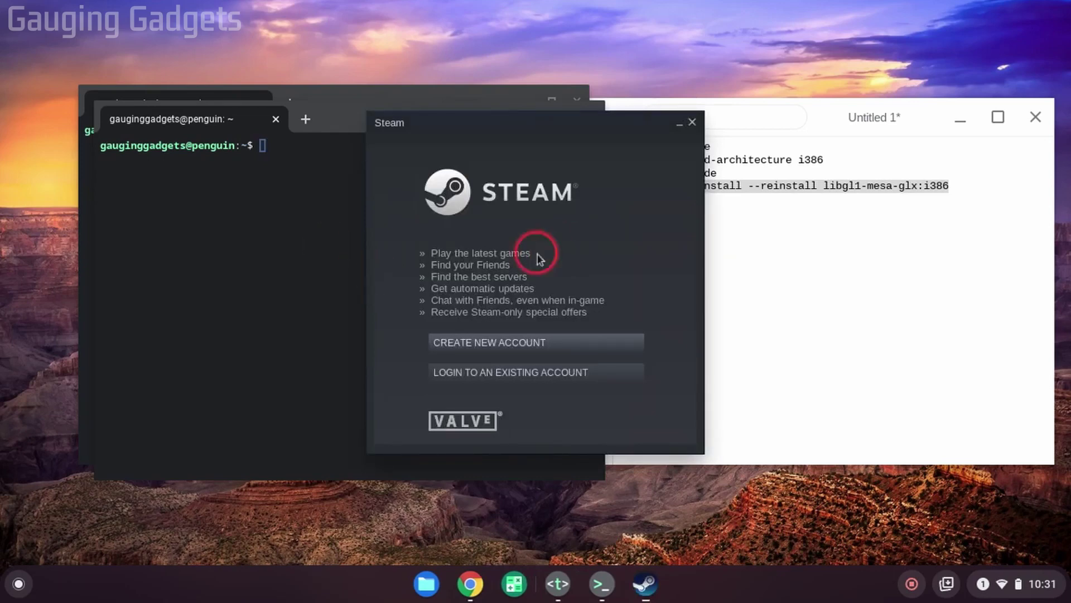
Step: Sign in to the existing Steam account, pass Steam Guard authorization, and dismiss the news window
left_click(523, 370)
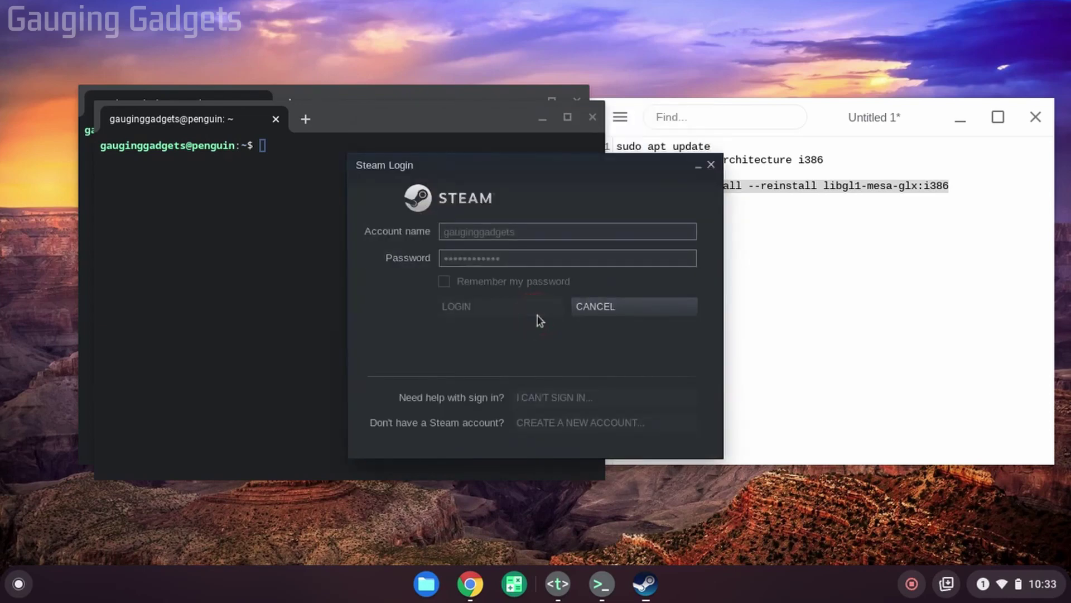
key("Return")
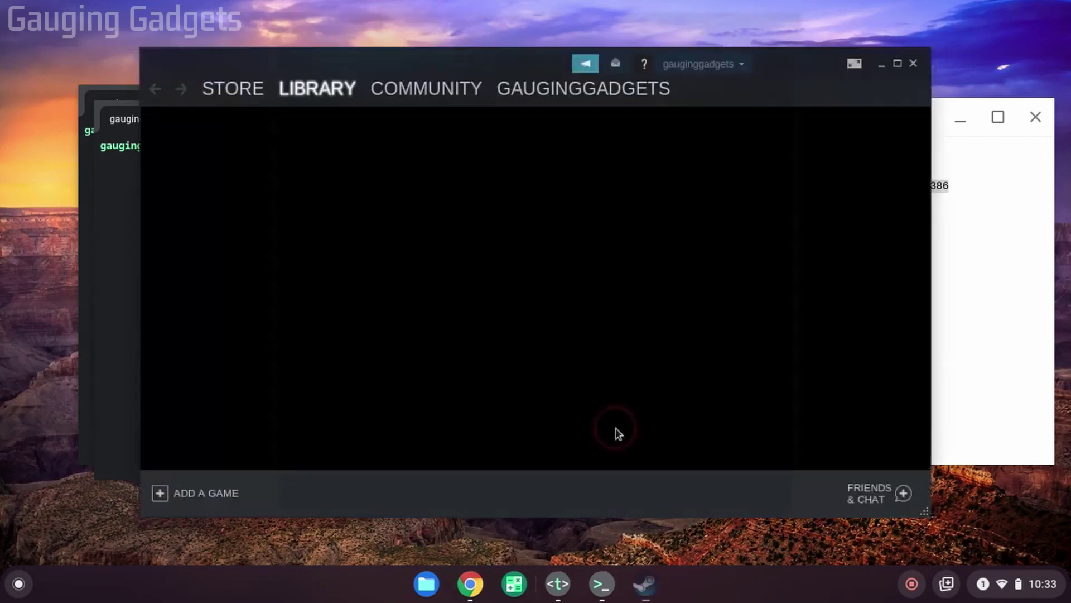
left_click(616, 431)
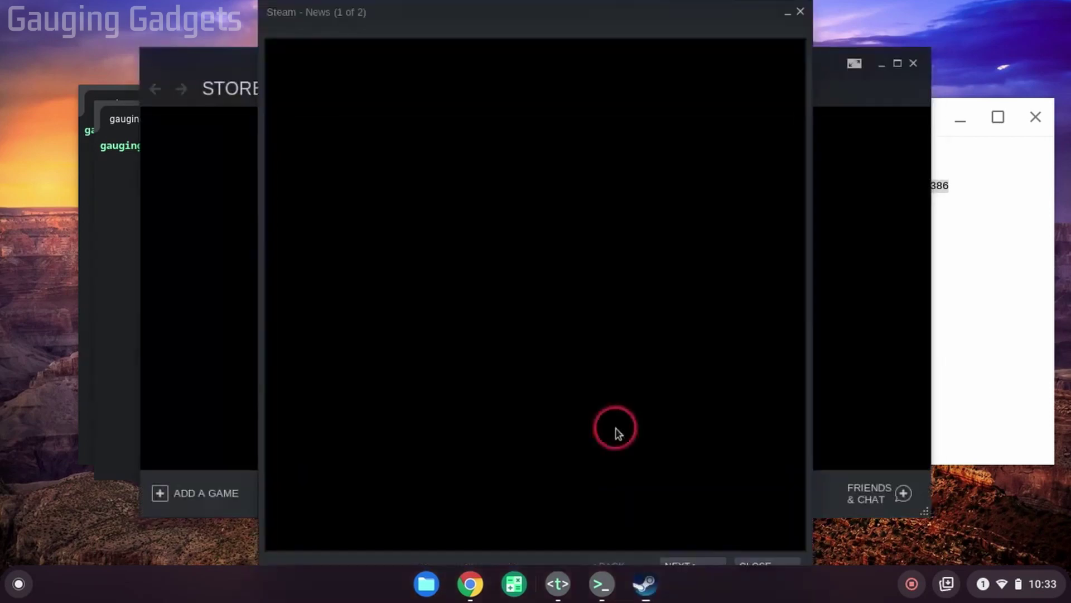
left_click(800, 11)
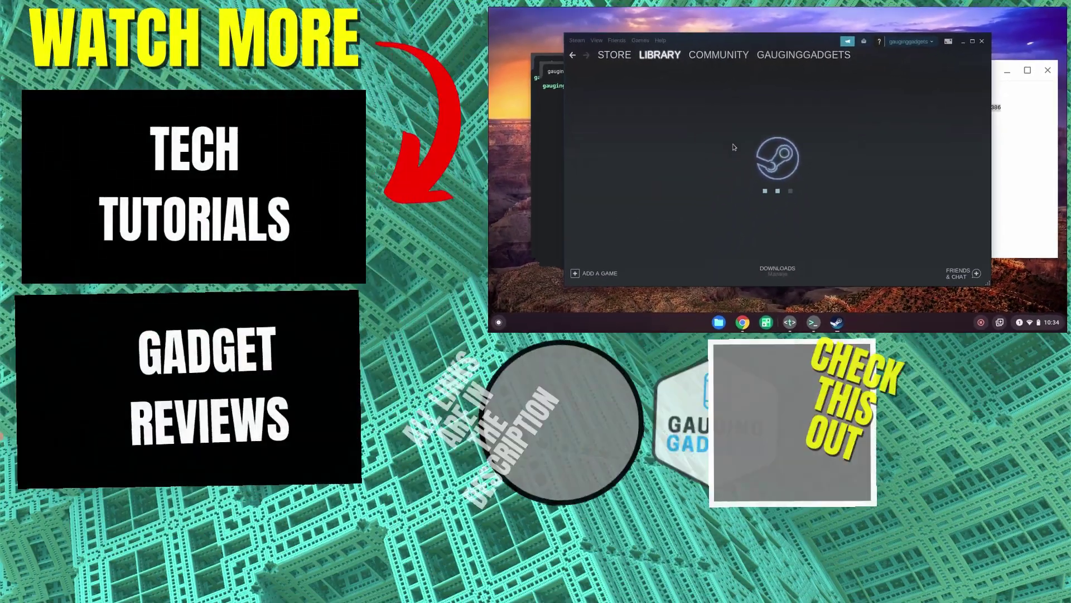
left_click(864, 80)
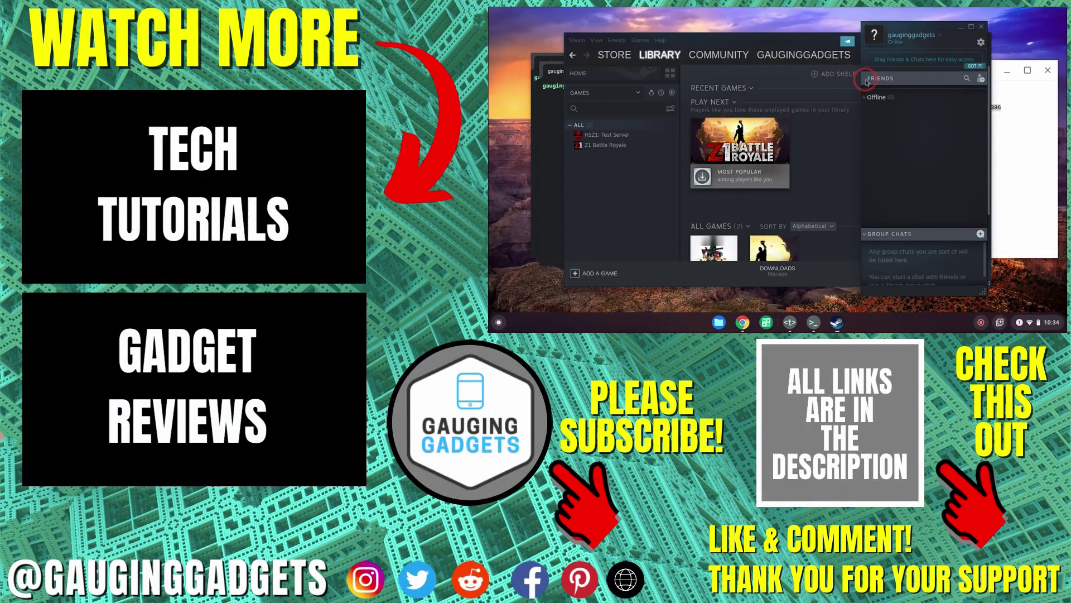